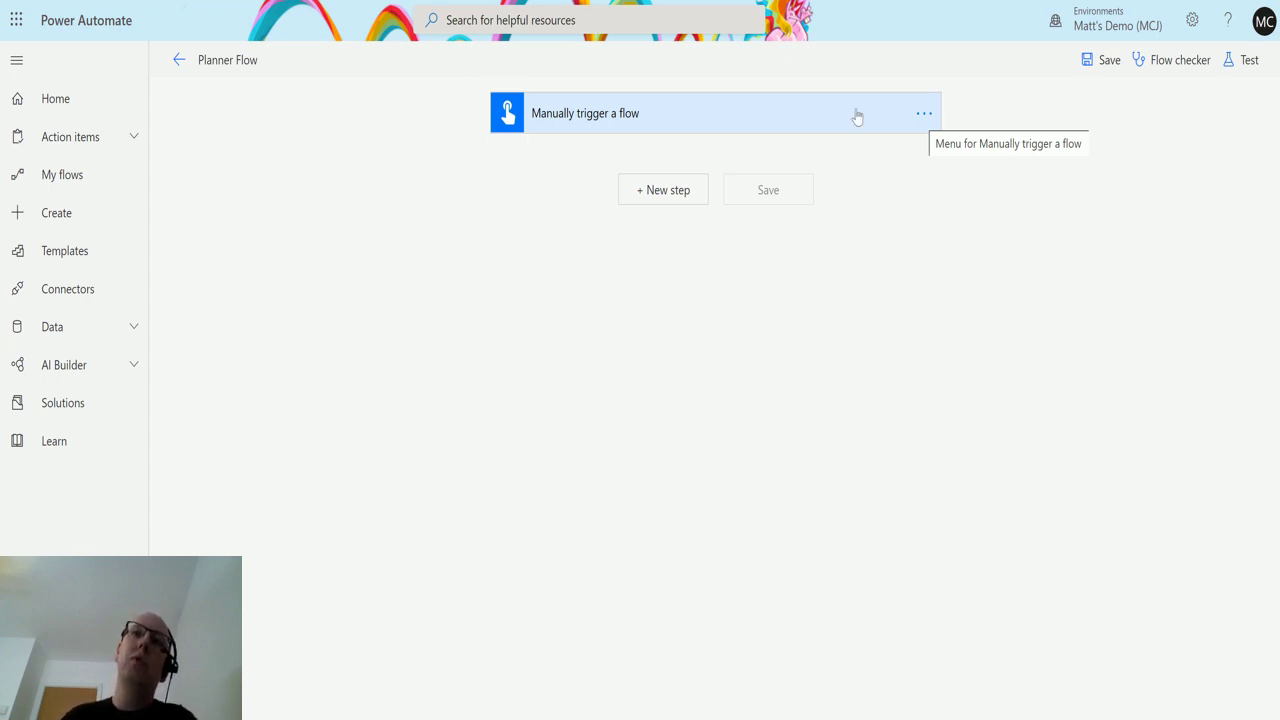
# - Add the Planner action Update task details as a new step after the manual trigger
pyautogui.click(652, 200)
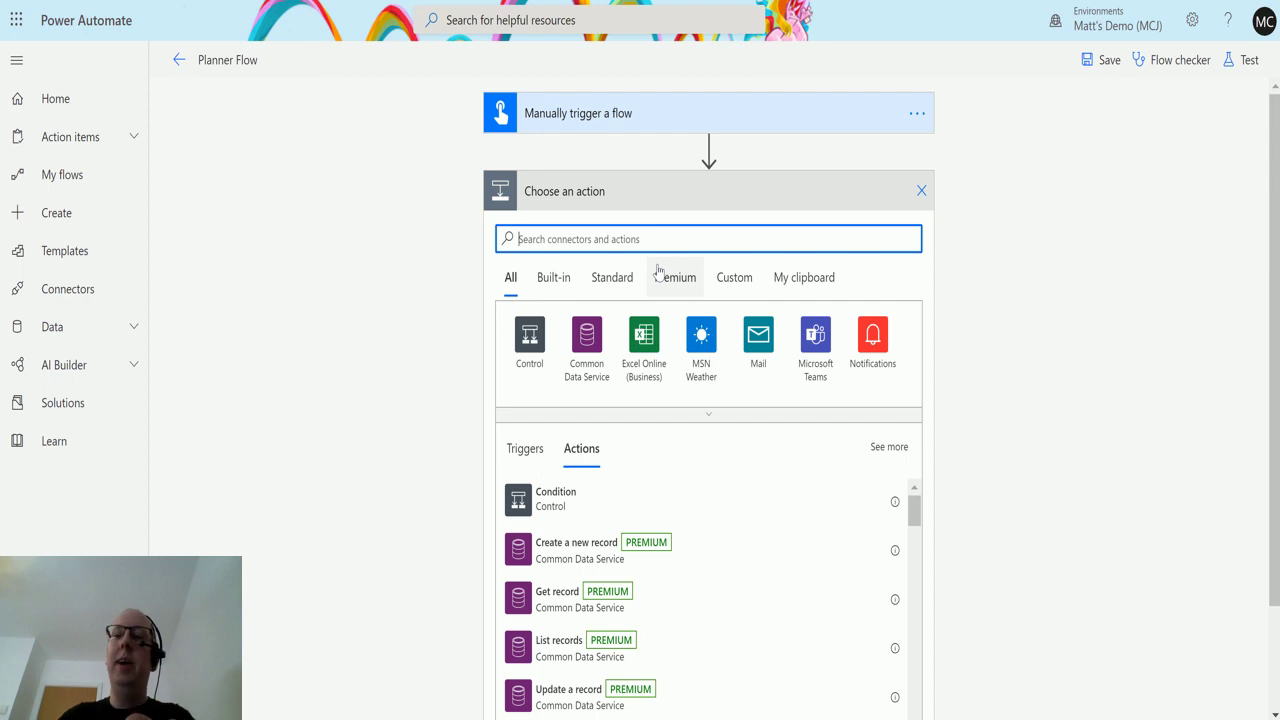
pyautogui.write('planner')
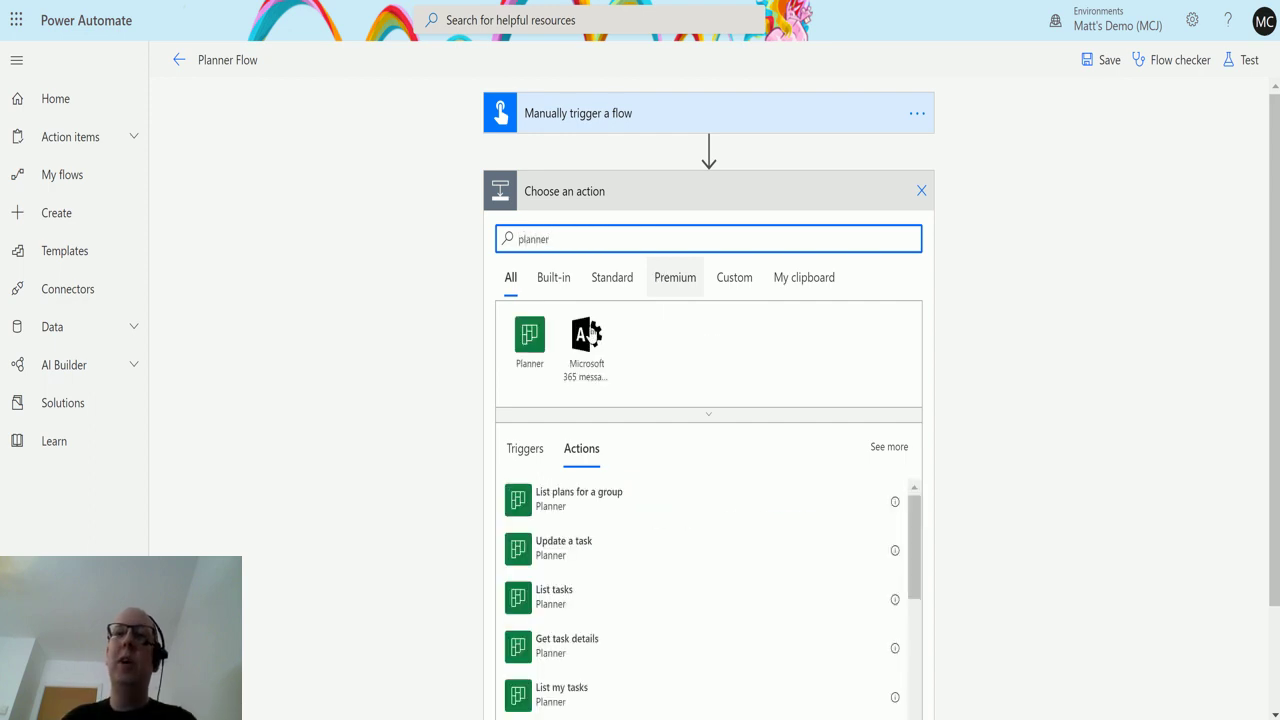
pyautogui.click(529, 352)
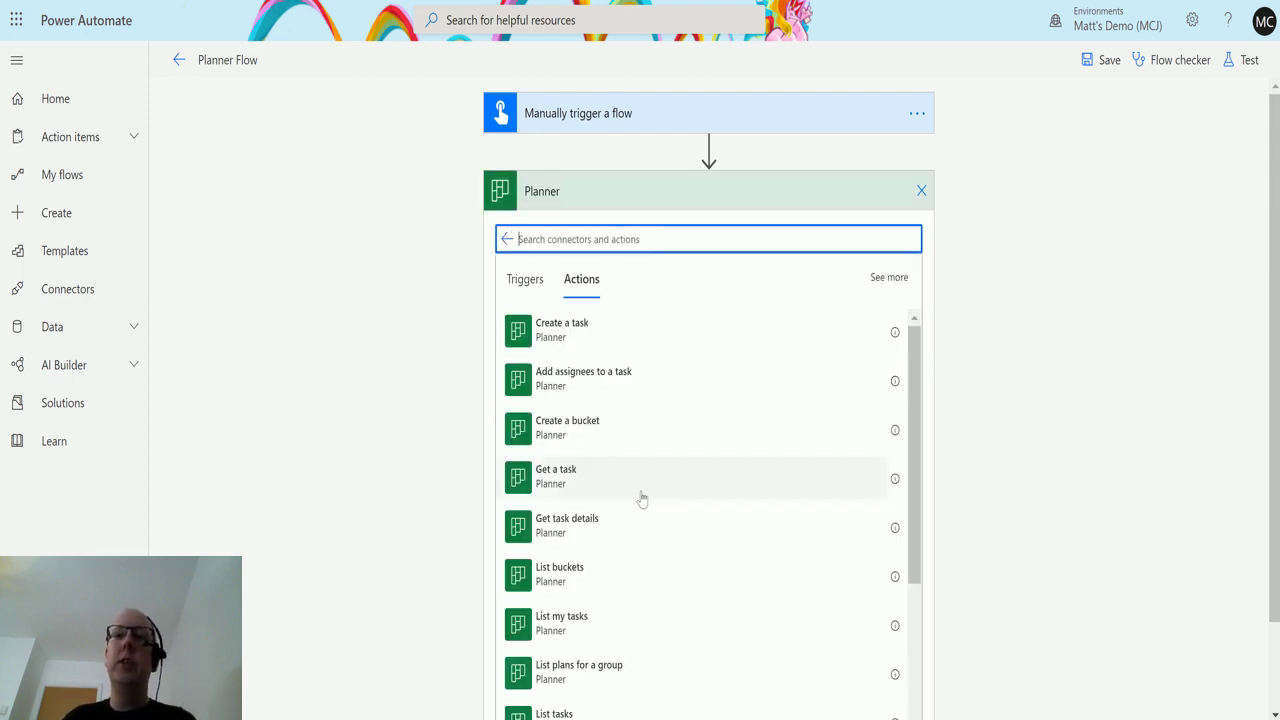
pyautogui.scroll(-5, 645, 498)
pyautogui.scroll(-2, 880, 543)
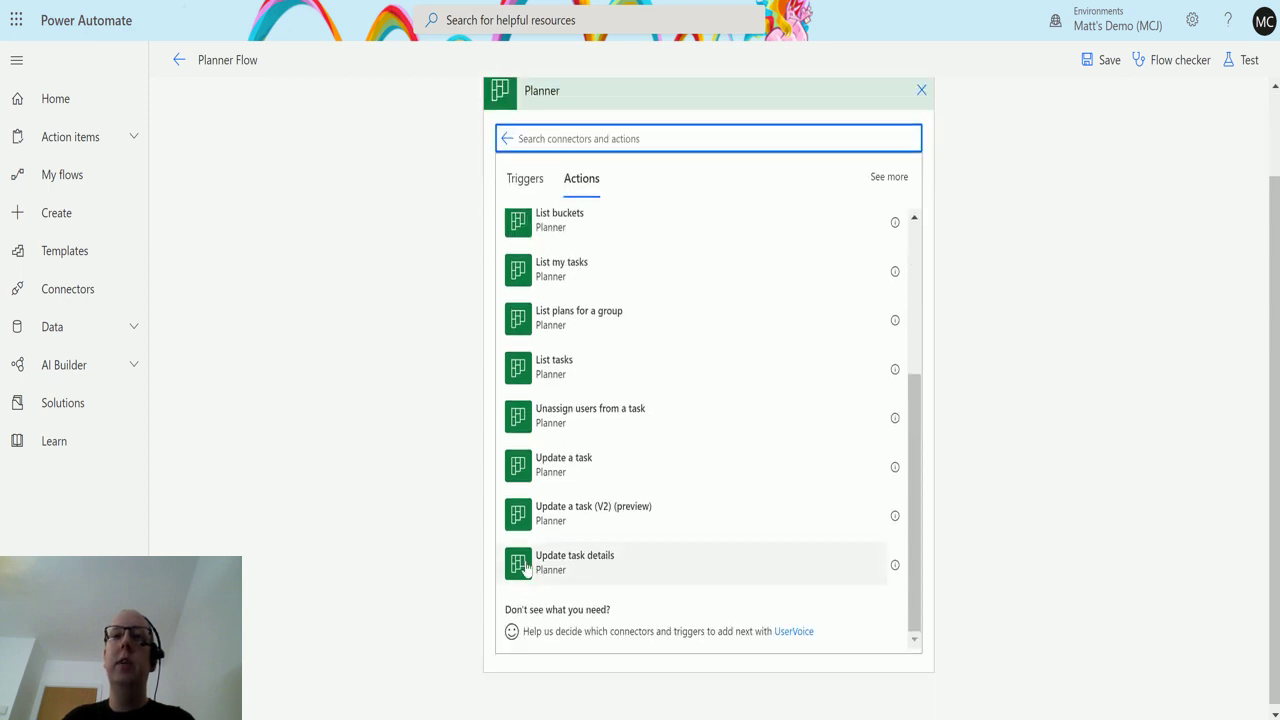
pyautogui.click(587, 572)
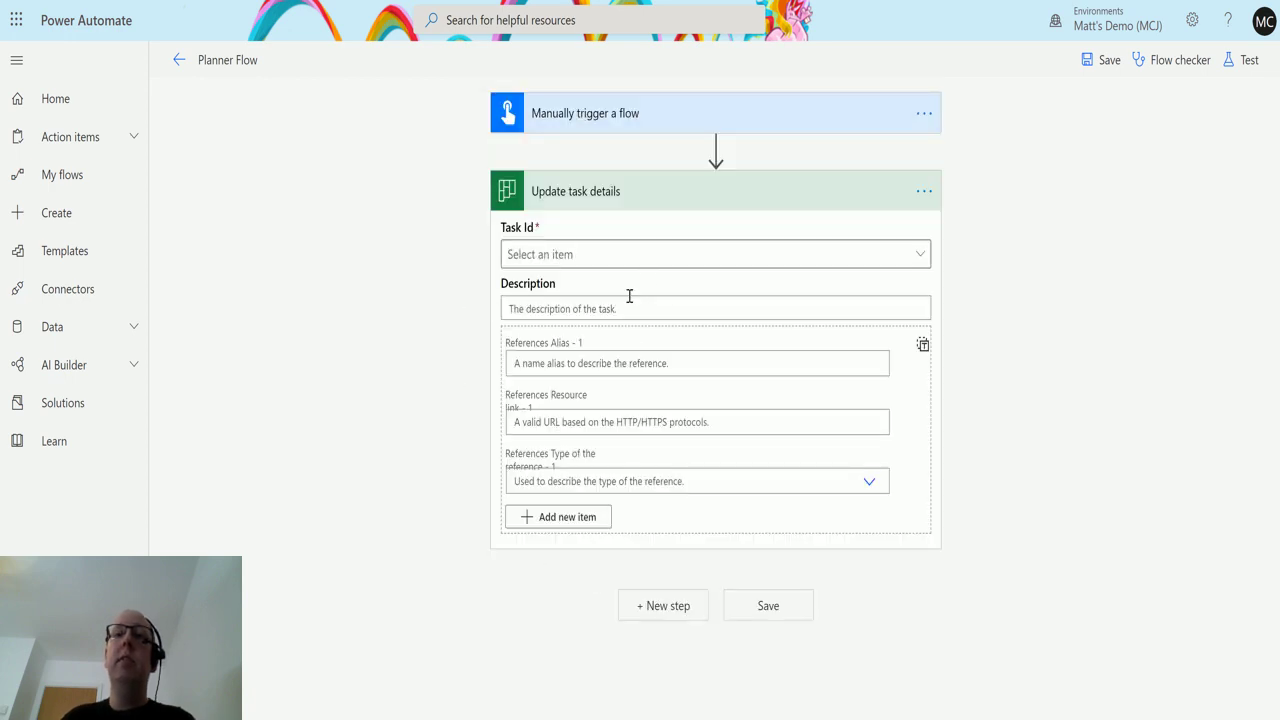
# - Set the action's Task Id to Power Automate Task and its description to "This is a task from a Power Automate Video."
pyautogui.click(919, 260)
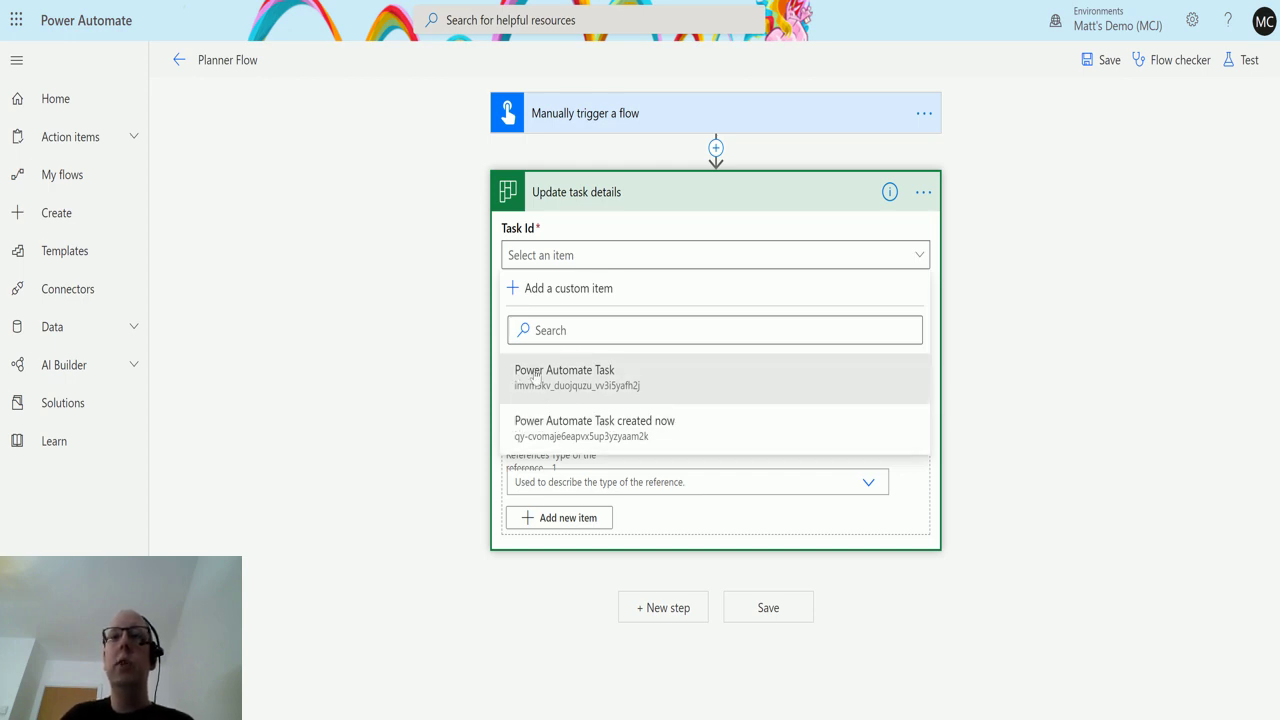
pyautogui.click(625, 383)
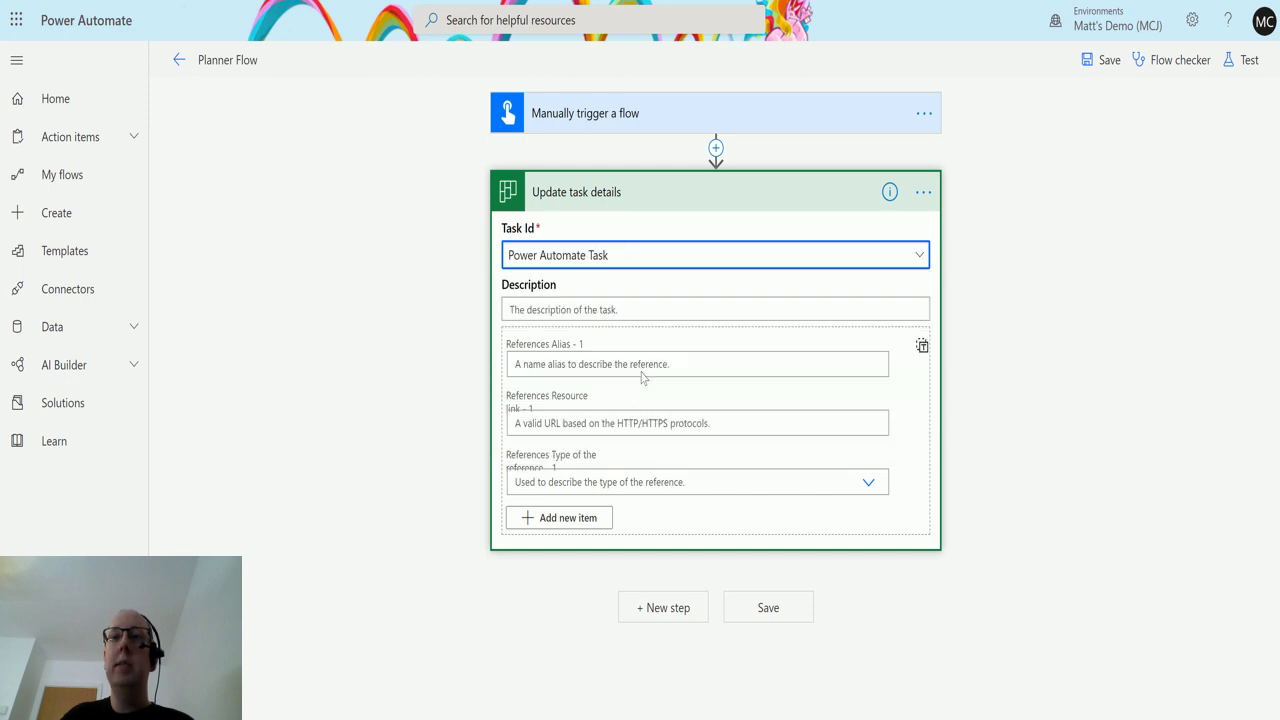
pyautogui.click(565, 309)
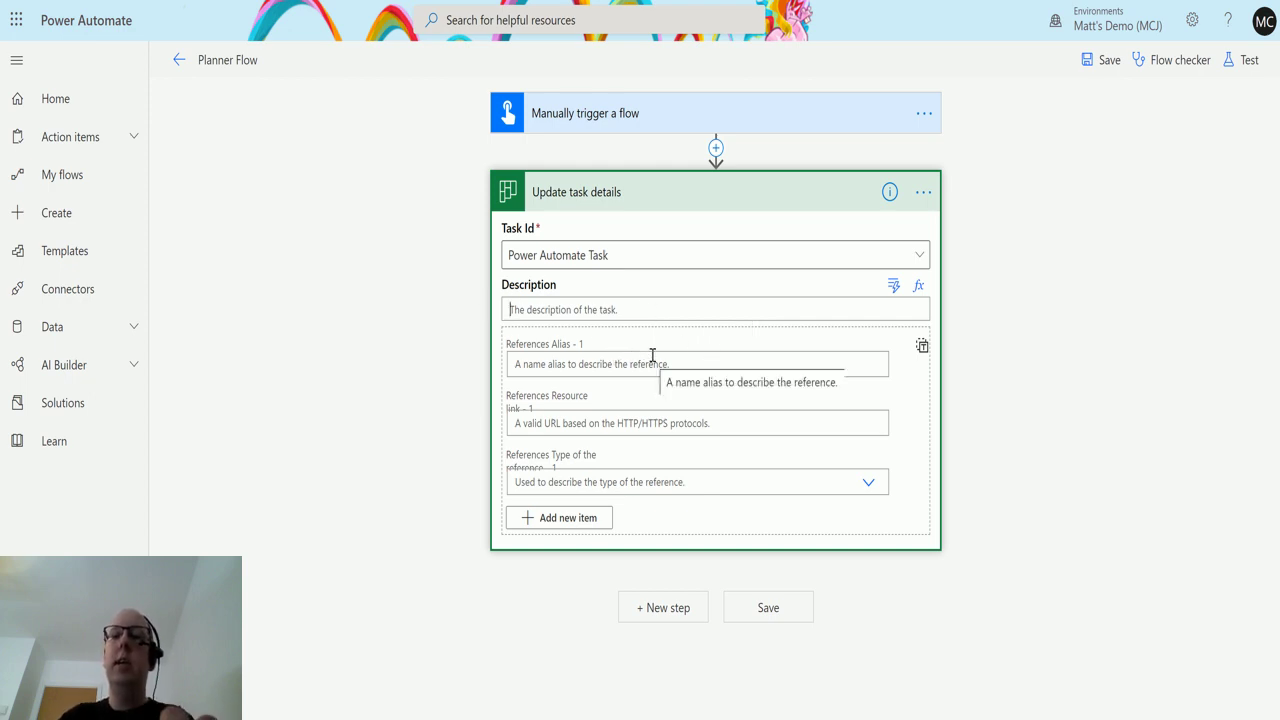
pyautogui.write('This is a')
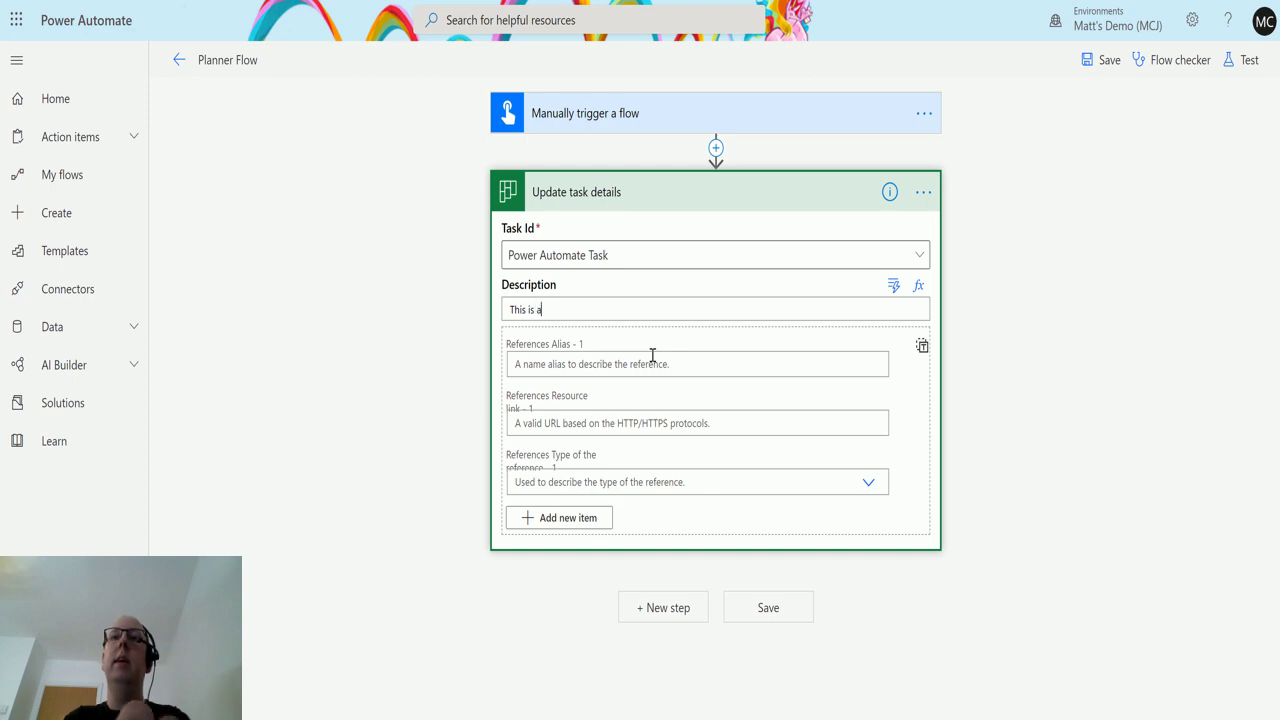
pyautogui.write(' task from a')
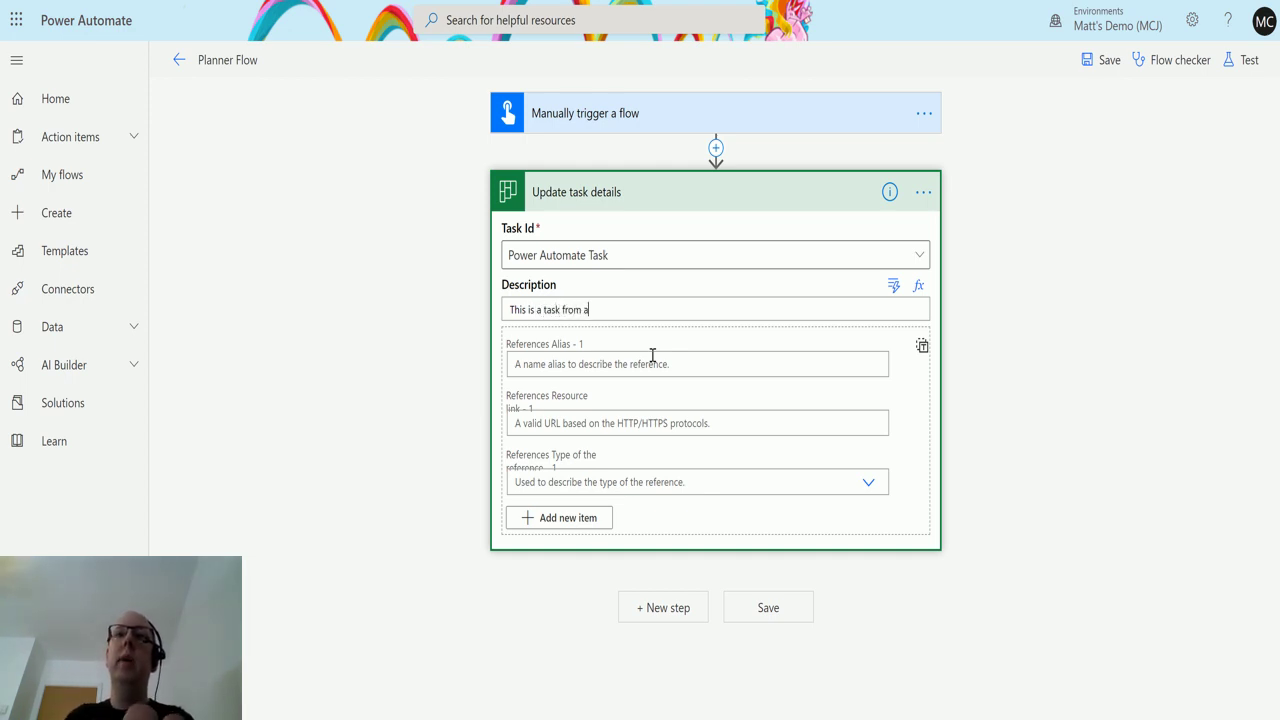
pyautogui.write(' Power Automate Video.')
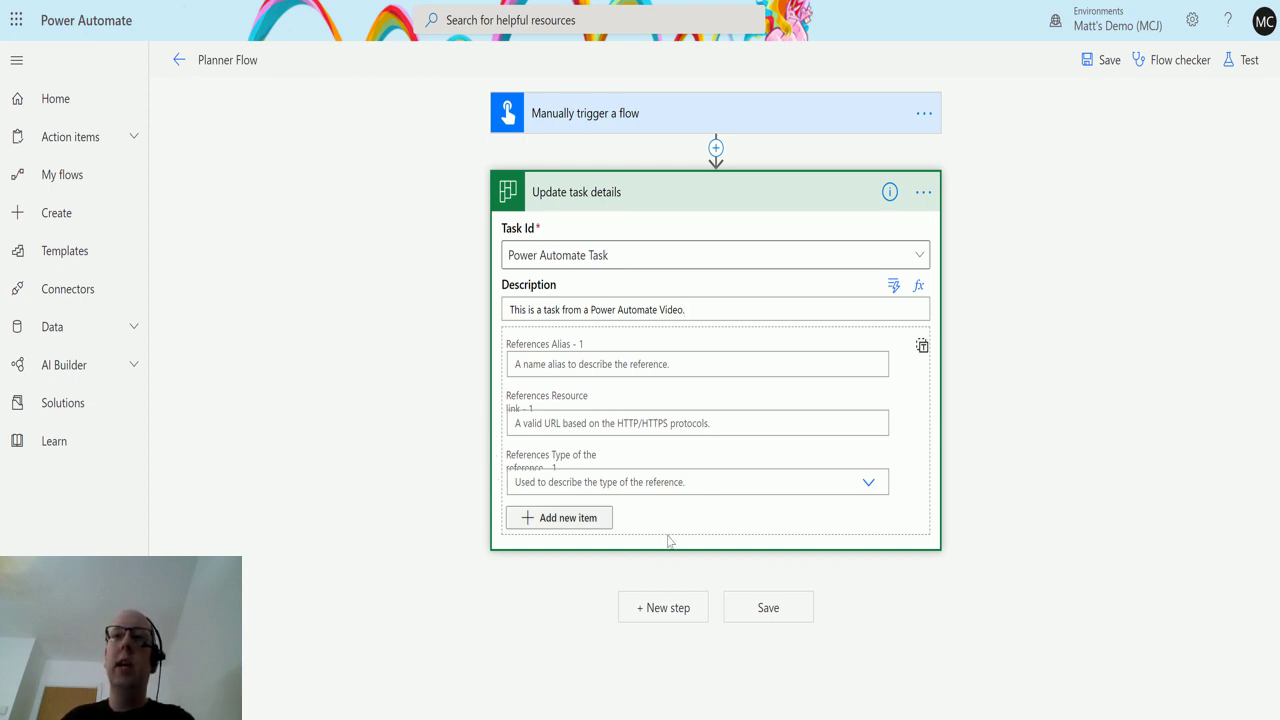
pyautogui.click(921, 347)
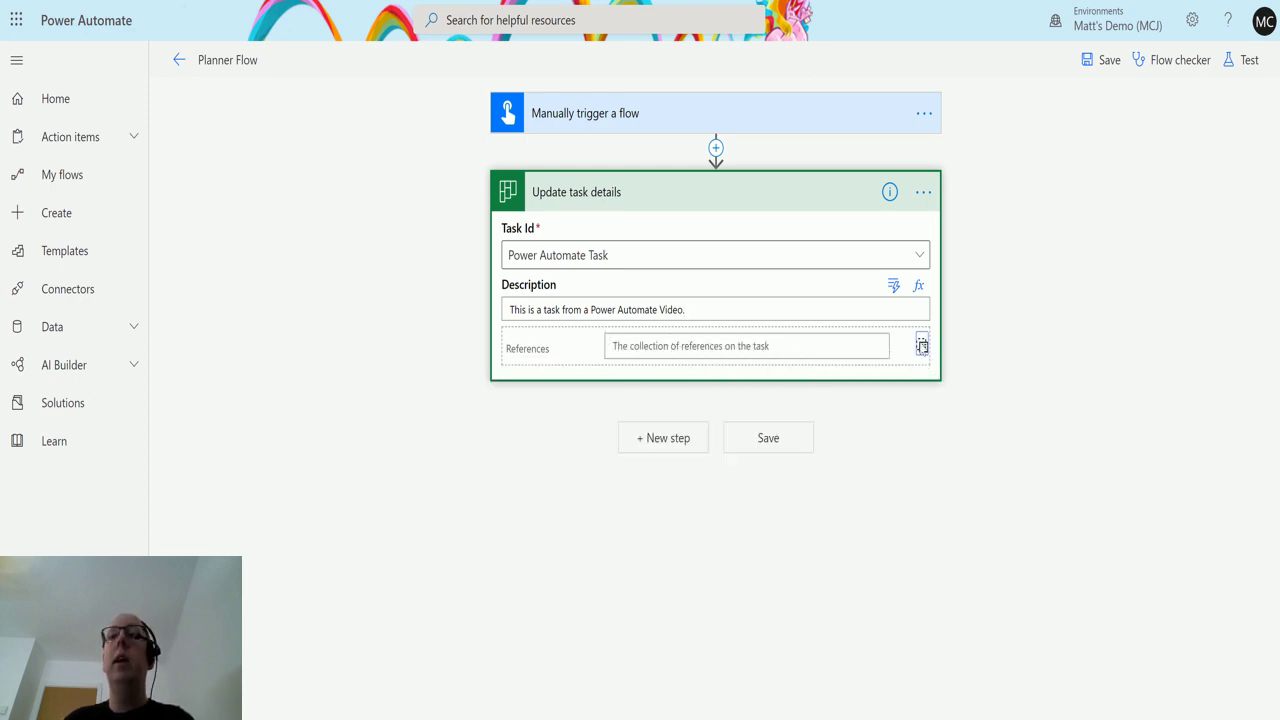
pyautogui.click(921, 346)
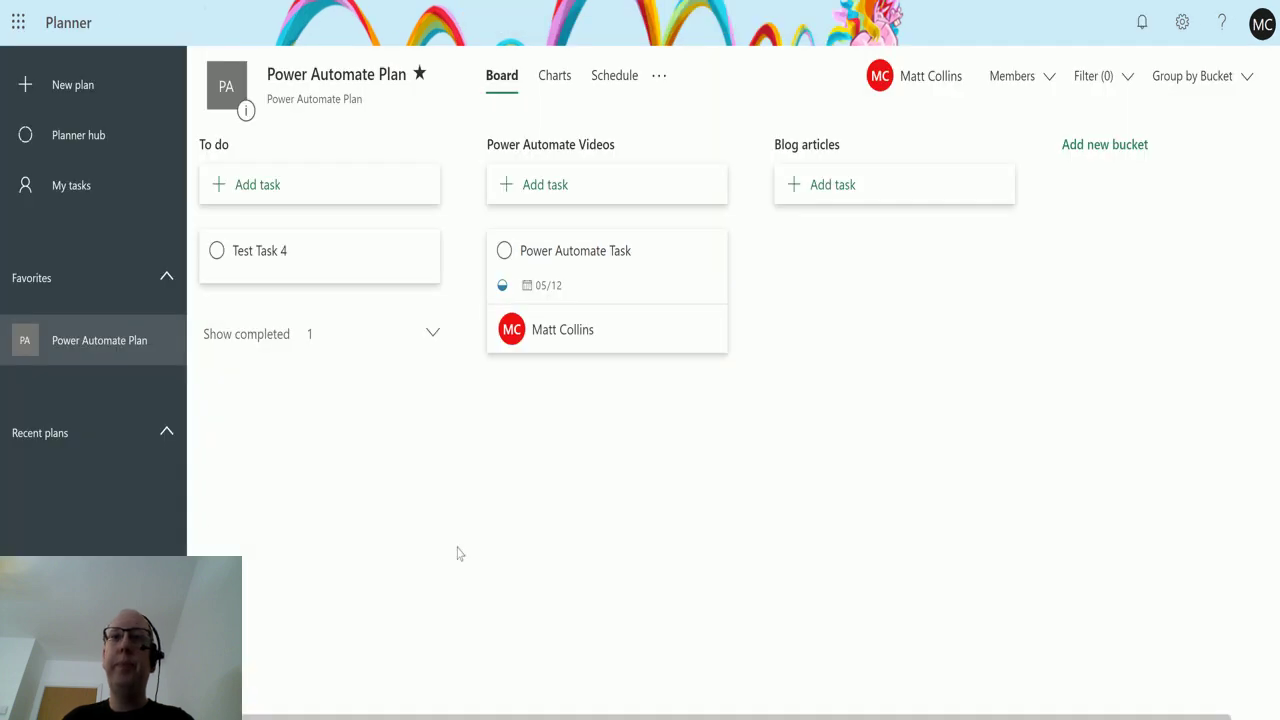
# - Switch to Planner and look at the attachment link form of the Power Automate Task, leaving without adding a link
pyautogui.click(641, 274)
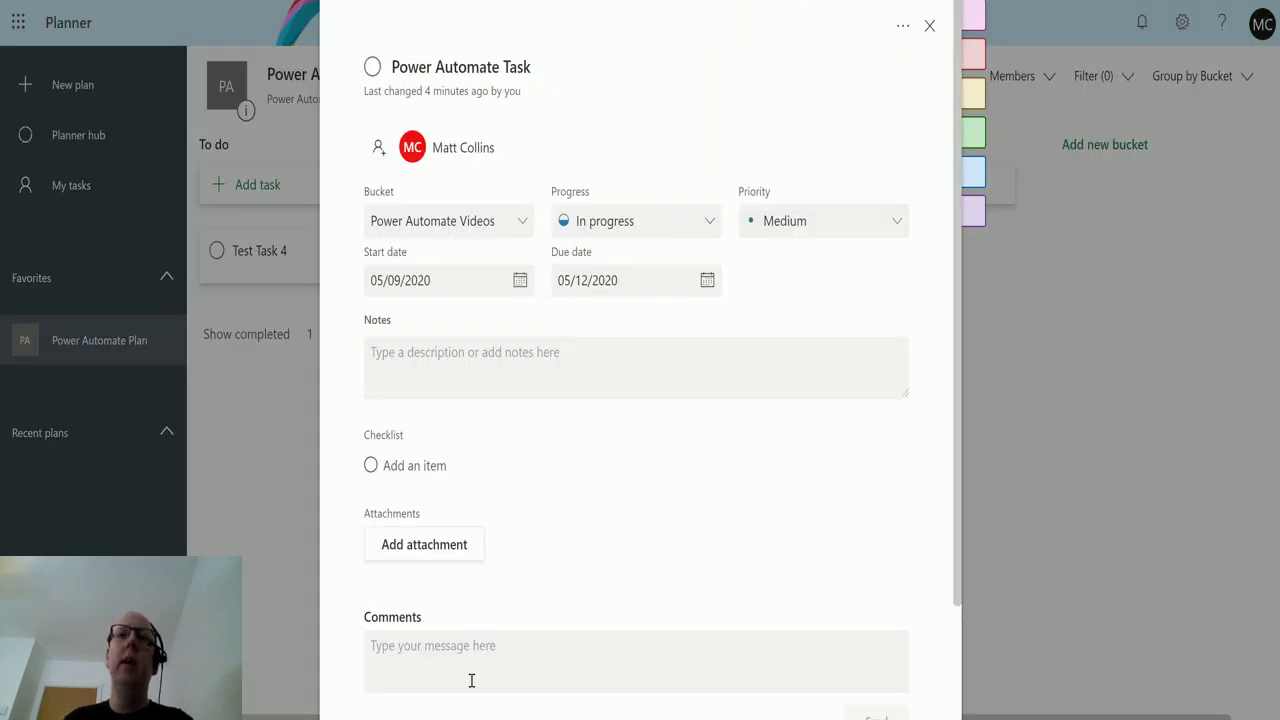
pyautogui.scroll(-1, 491, 509)
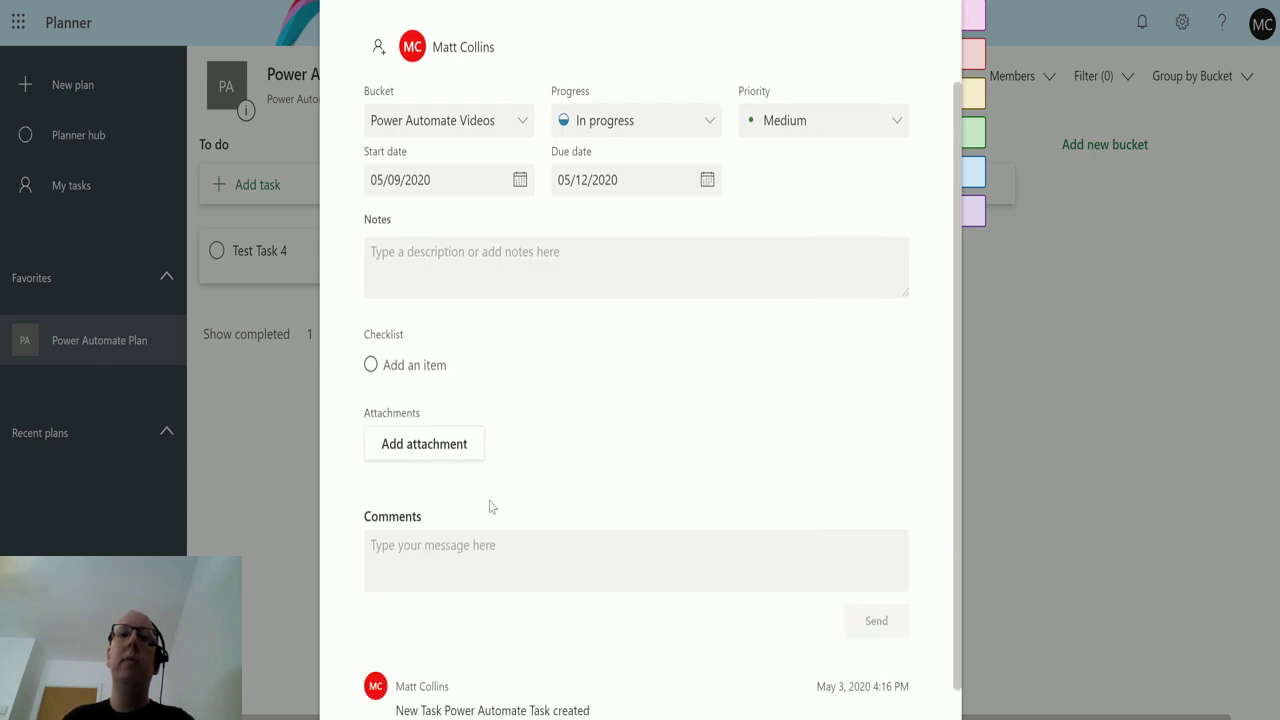
pyautogui.click(446, 447)
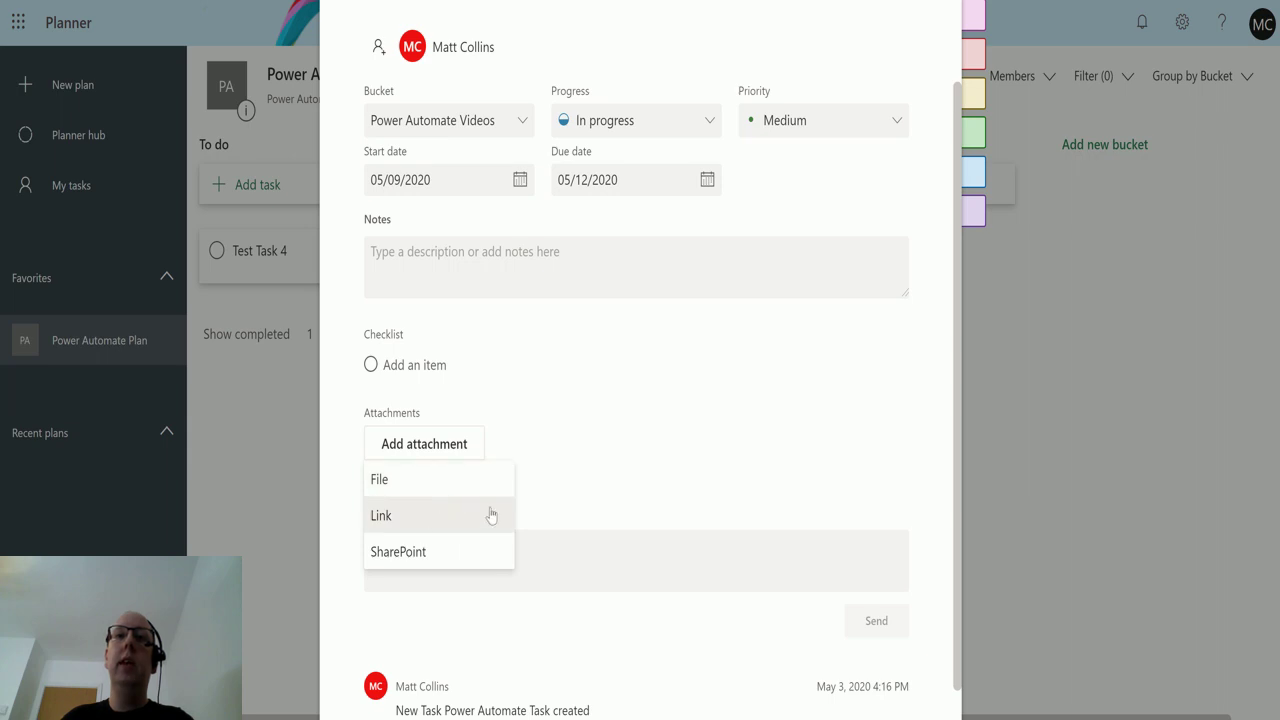
pyautogui.click(435, 521)
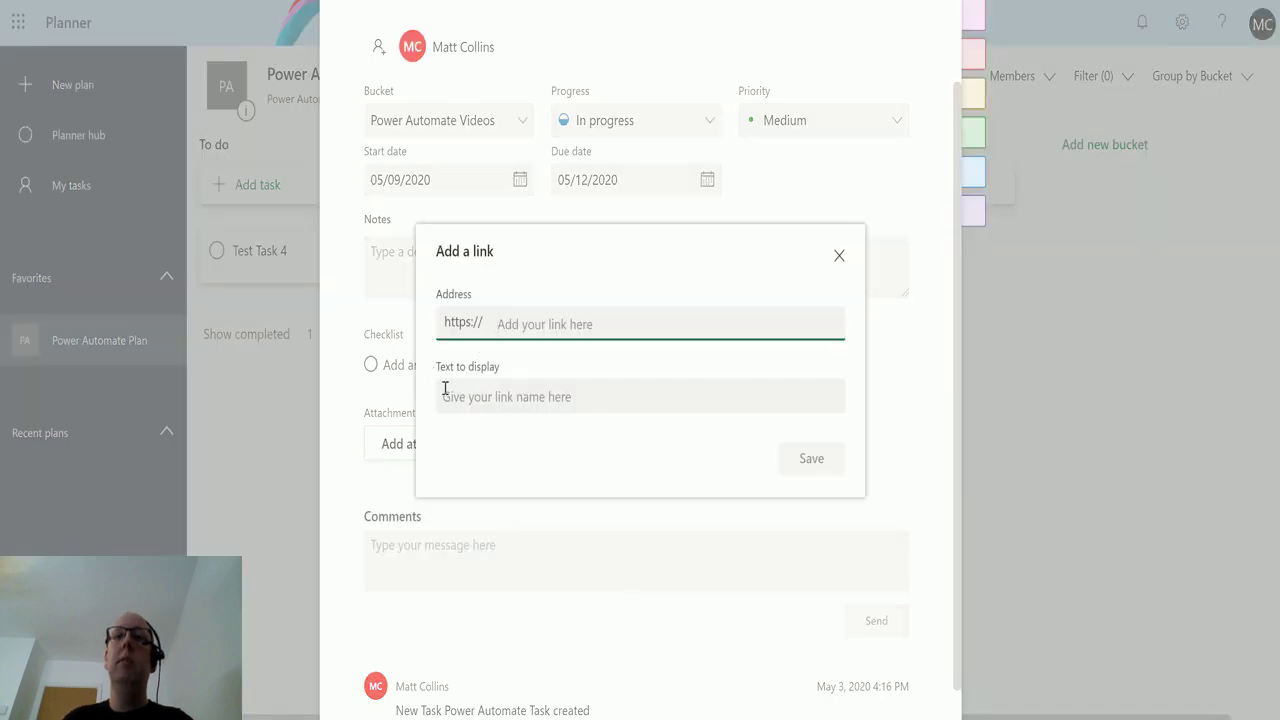
pyautogui.click(841, 256)
pyautogui.click(963, 486)
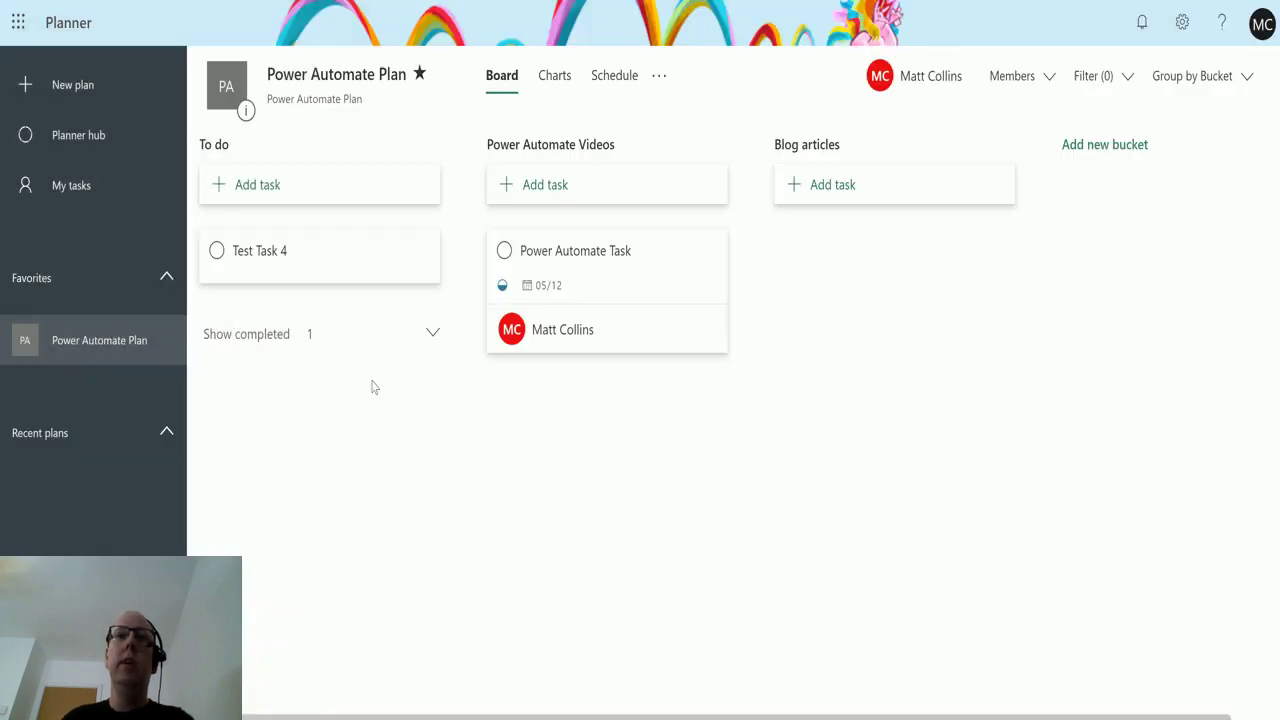
# - Return to Power Automate and set the first reference's alias to "Great Blog"
pyautogui.hotkey('ctrl', 'Tab')
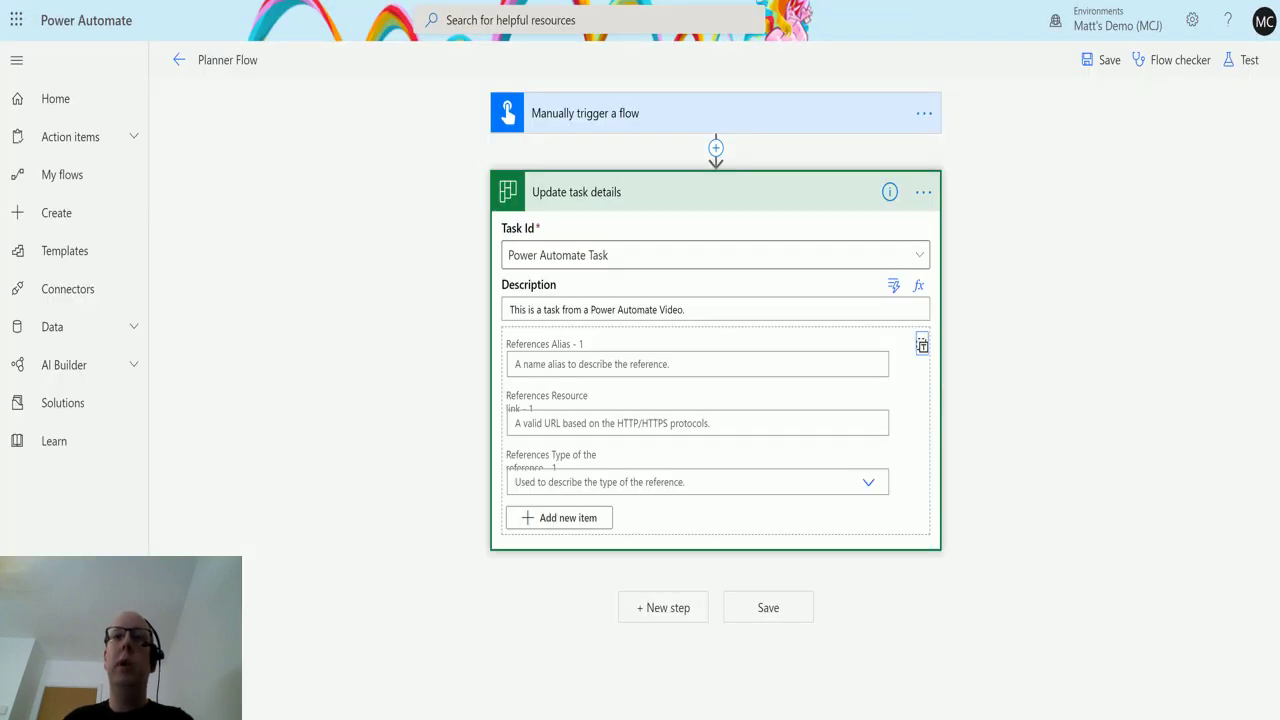
pyautogui.click(668, 362)
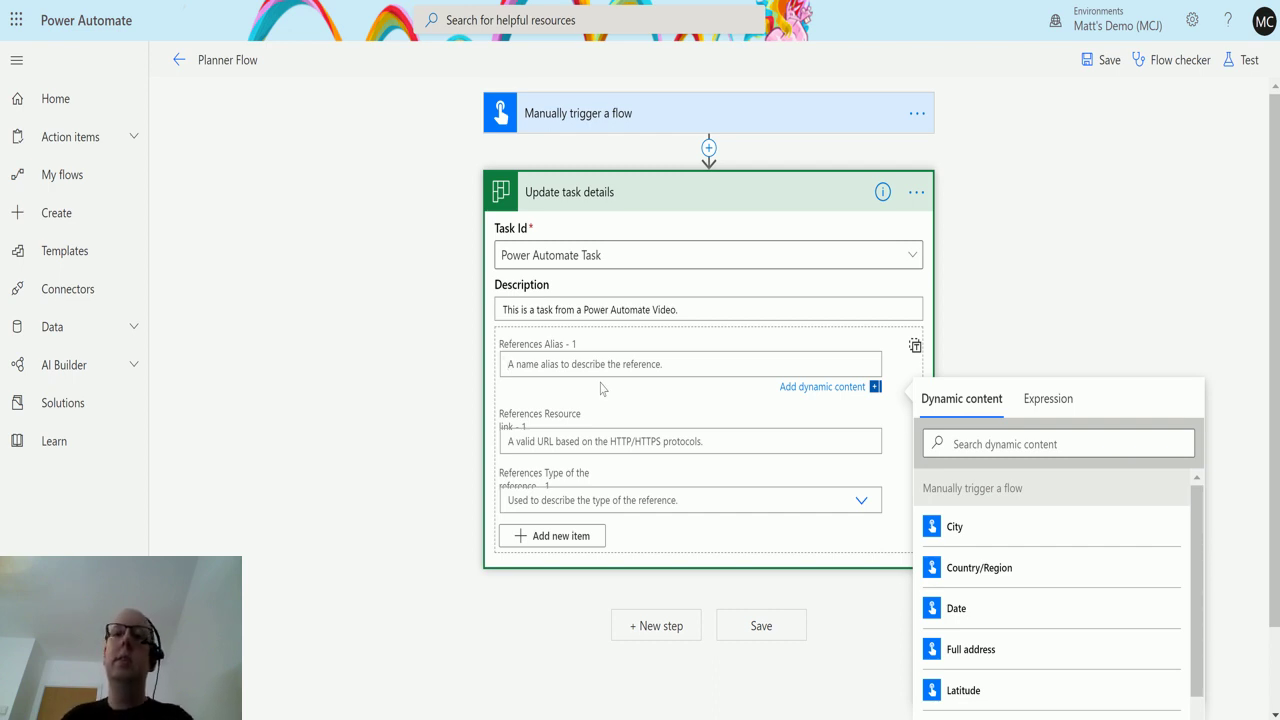
pyautogui.write('Th')
pyautogui.press('BackSpace')
pyautogui.write('Great')
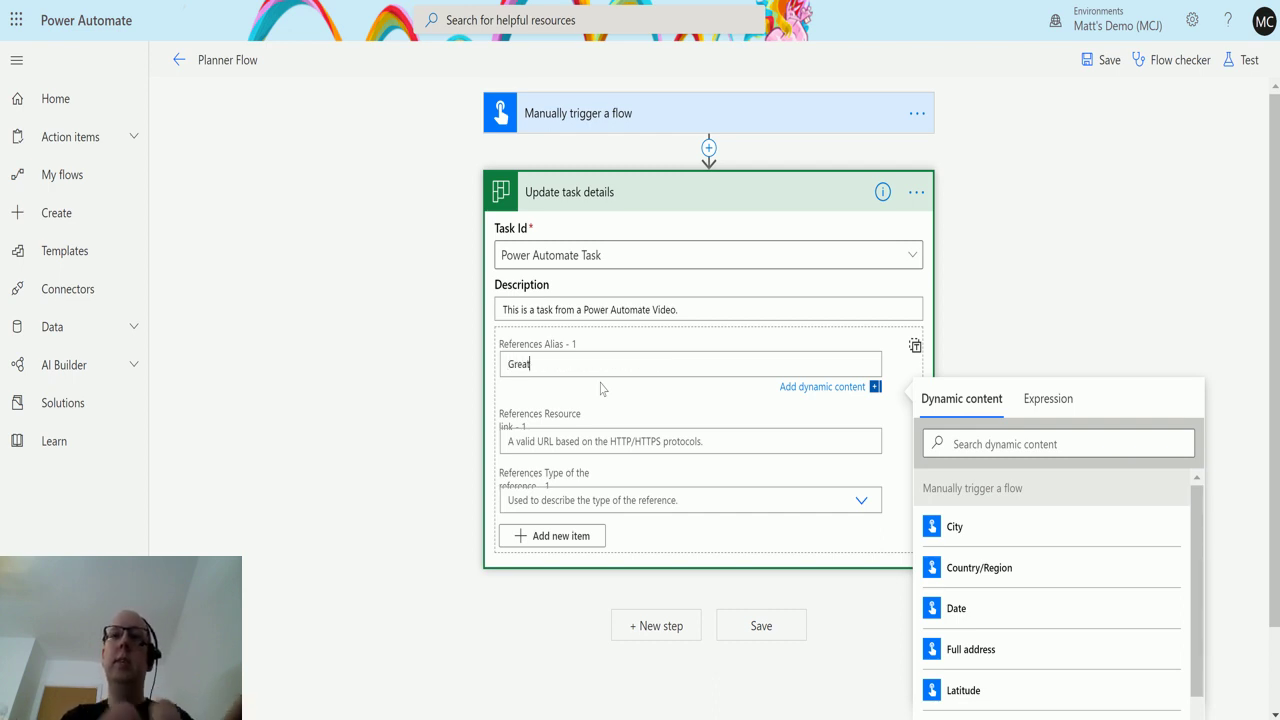
pyautogui.write(' Blog')
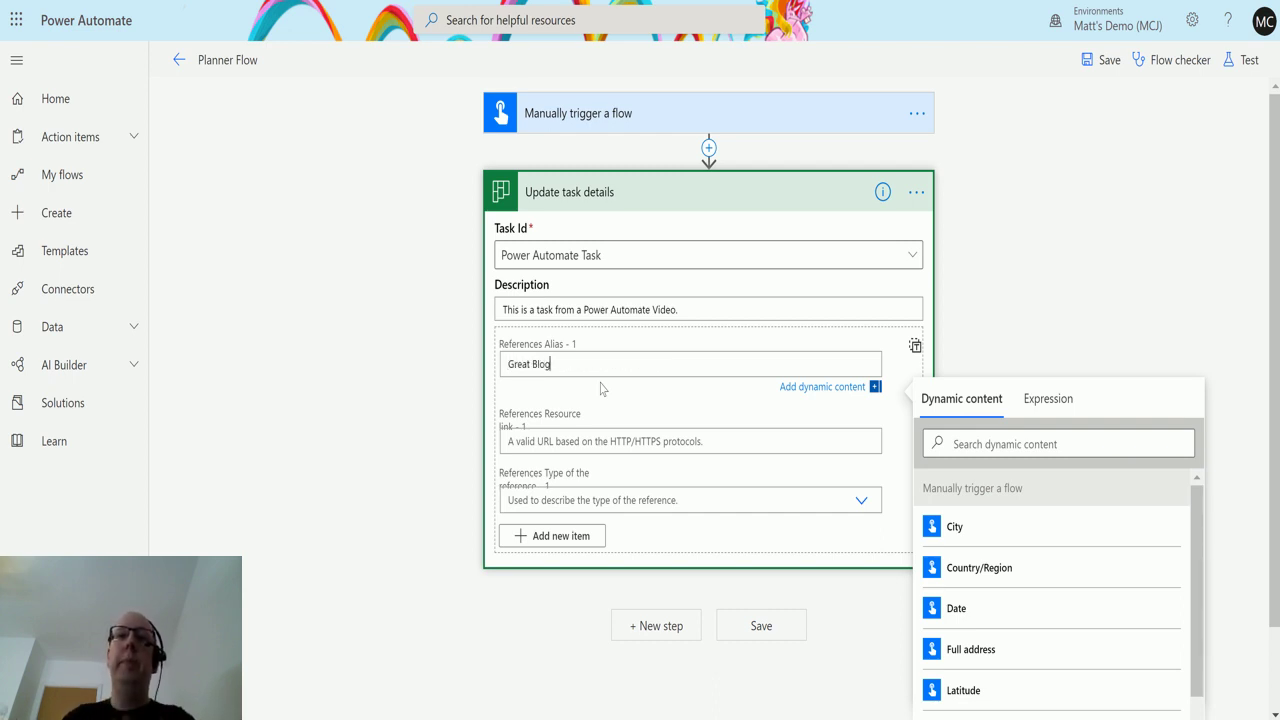
pyautogui.click(590, 441)
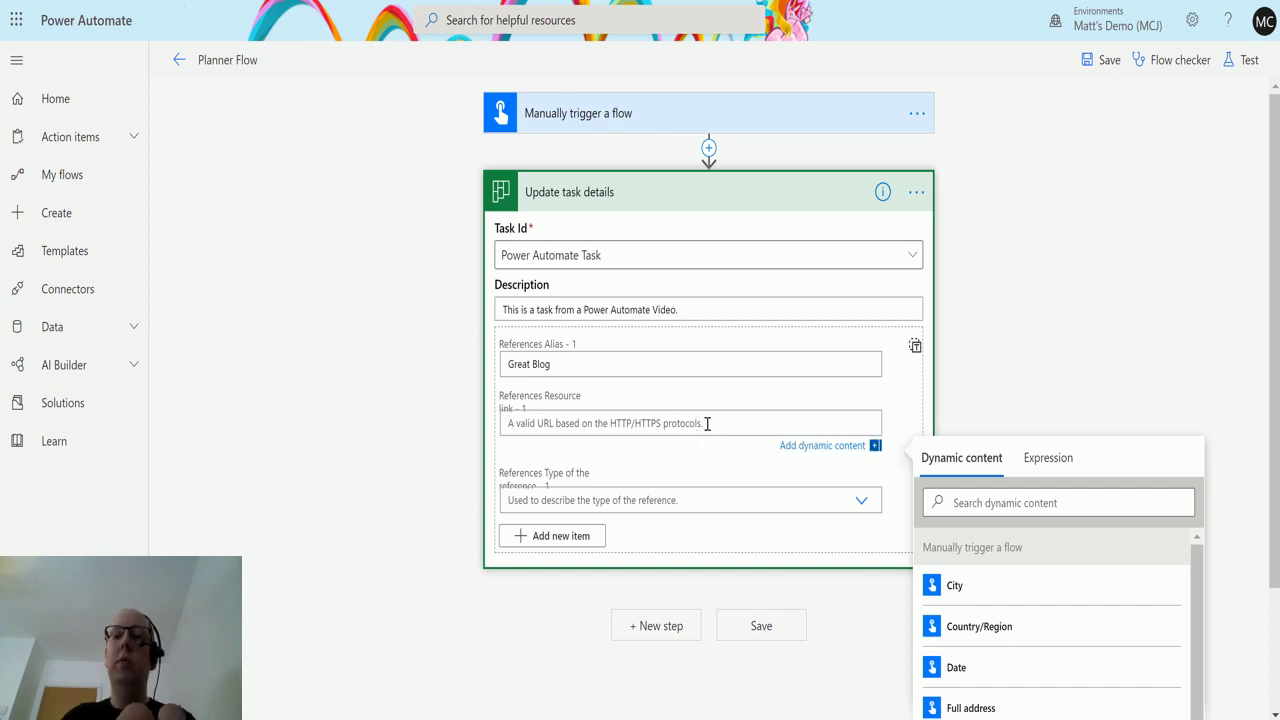
pyautogui.write('https')
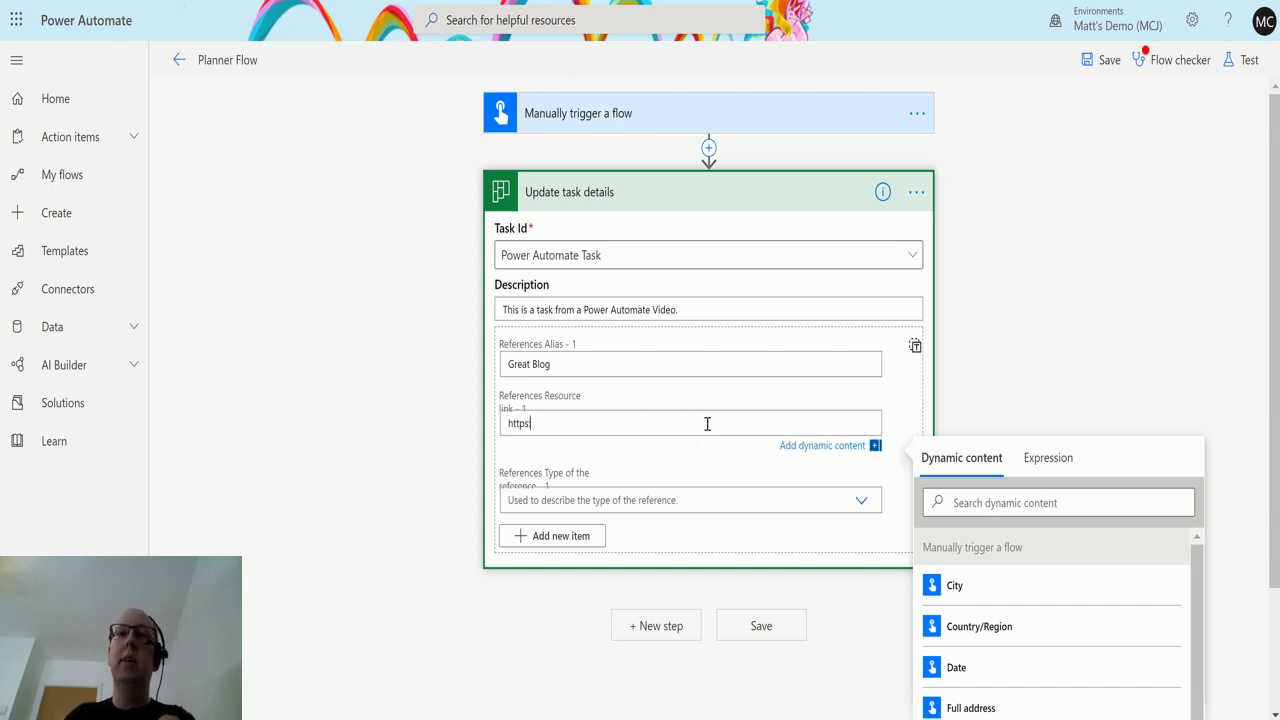
pyautogui.write('://www.d')
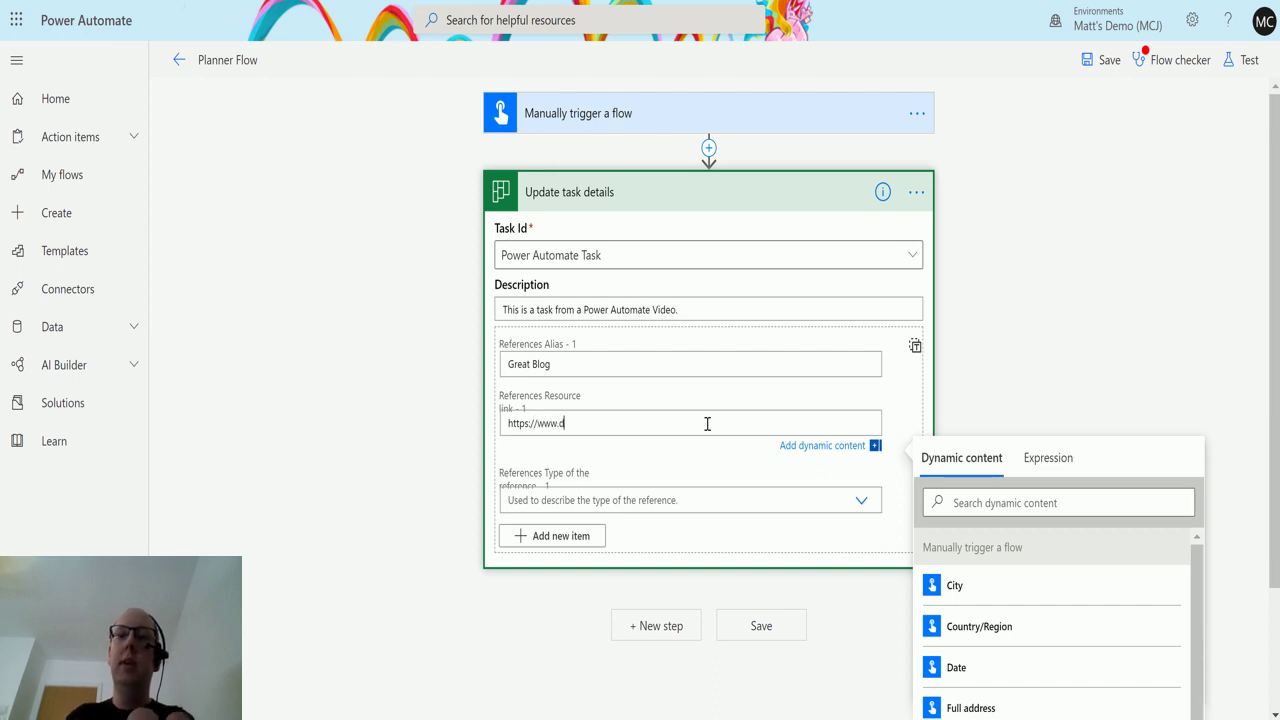
pyautogui.write('365geek.co.uk')
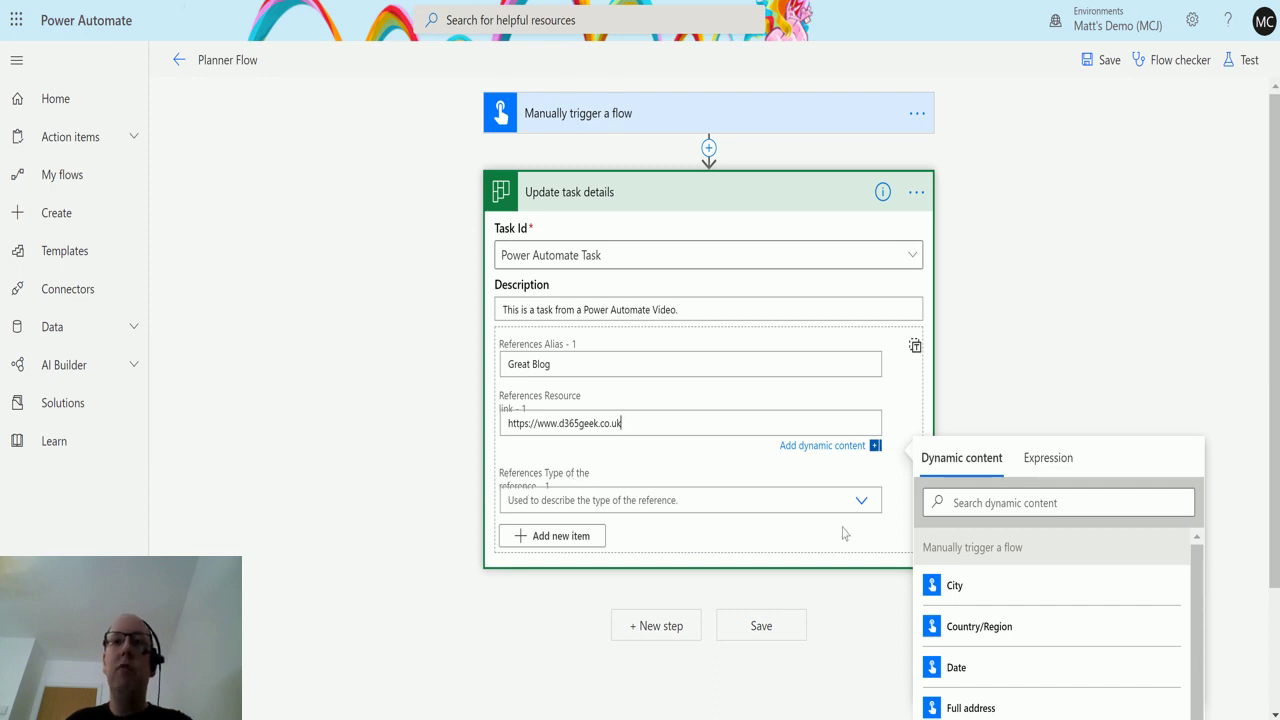
pyautogui.click(860, 500)
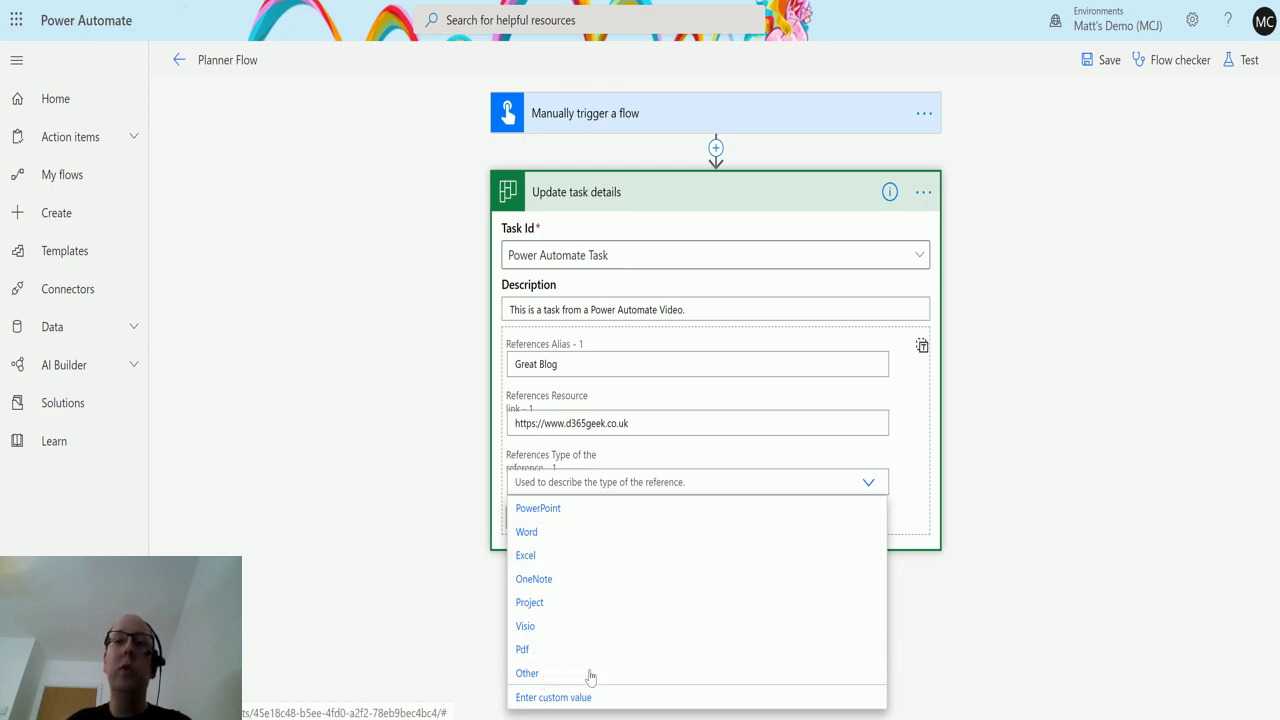
pyautogui.click(1034, 480)
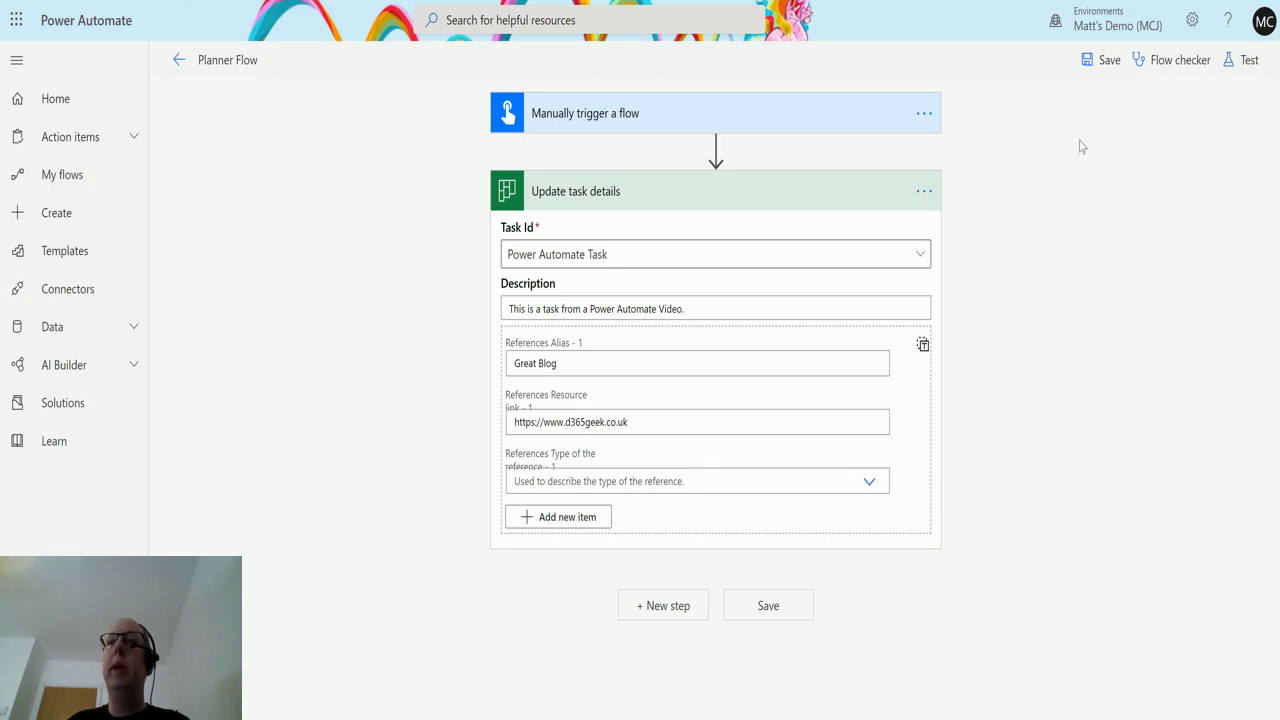
# - Save and test the flow by performing the trigger manually, and view the Update task details run result
pyautogui.click(1242, 60)
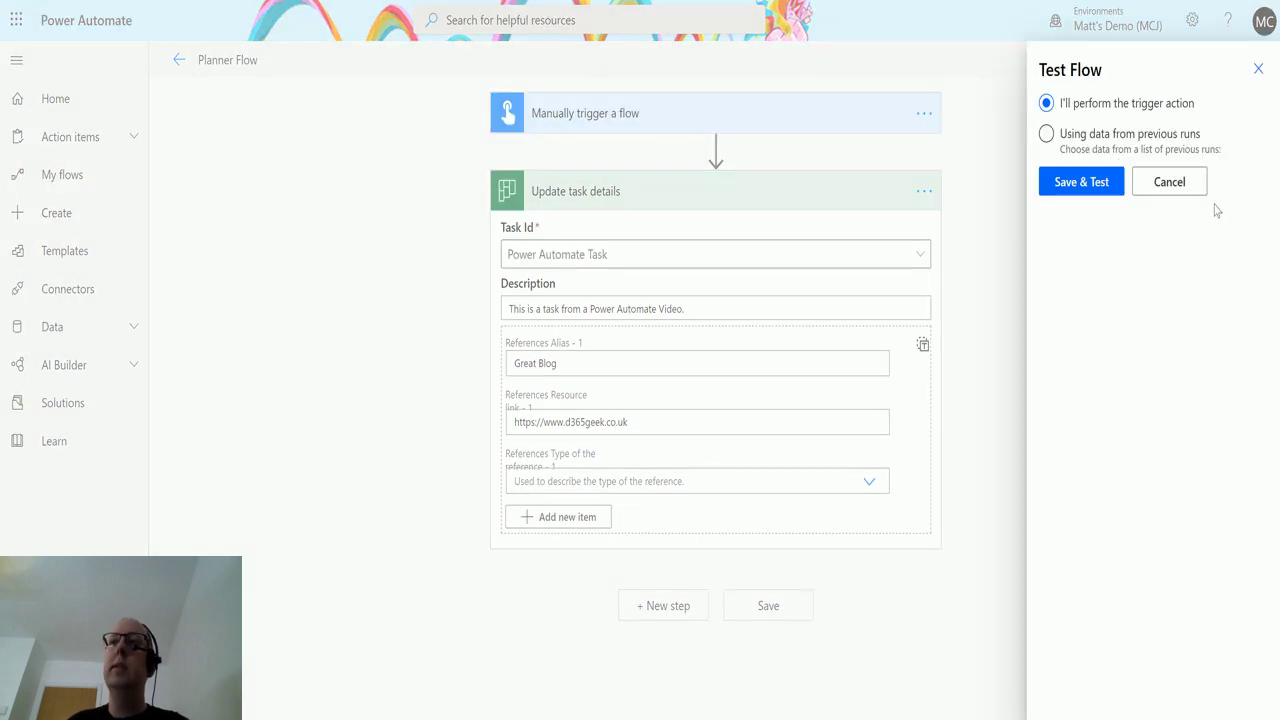
pyautogui.click(1080, 188)
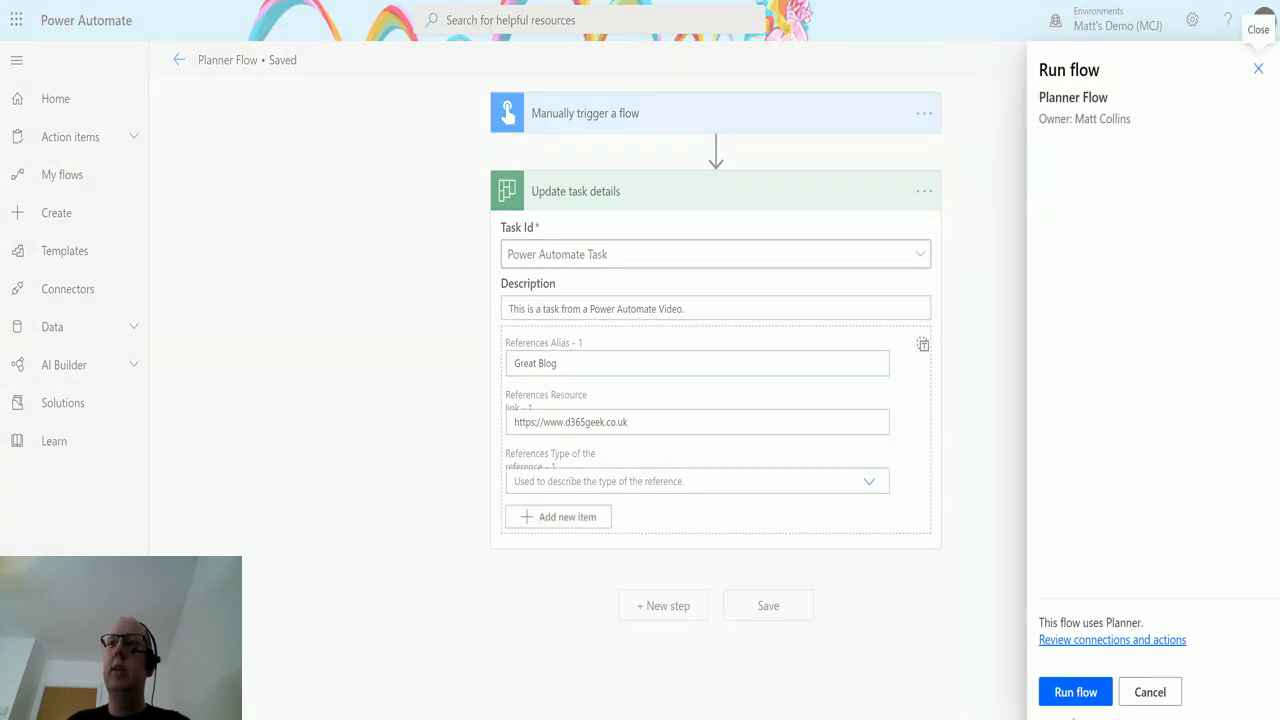
pyautogui.click(1075, 692)
pyautogui.click(1075, 692)
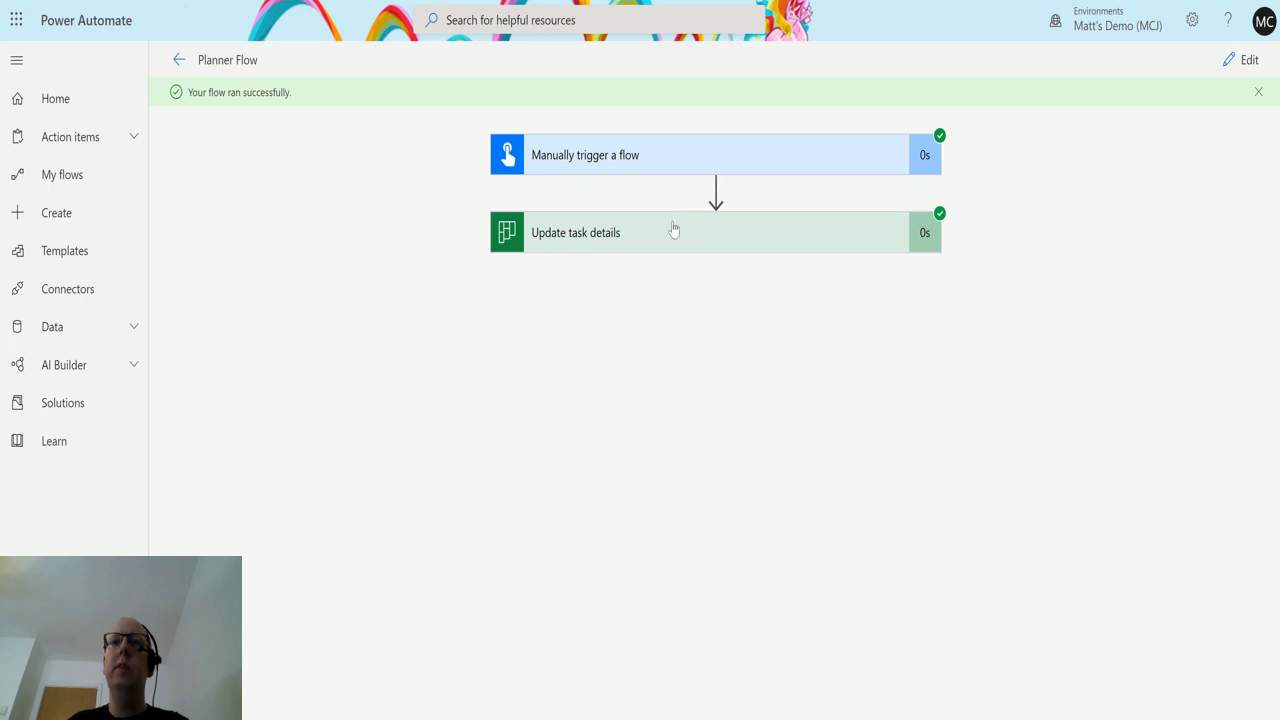
pyautogui.click(671, 238)
pyautogui.scroll(-1, 580, 586)
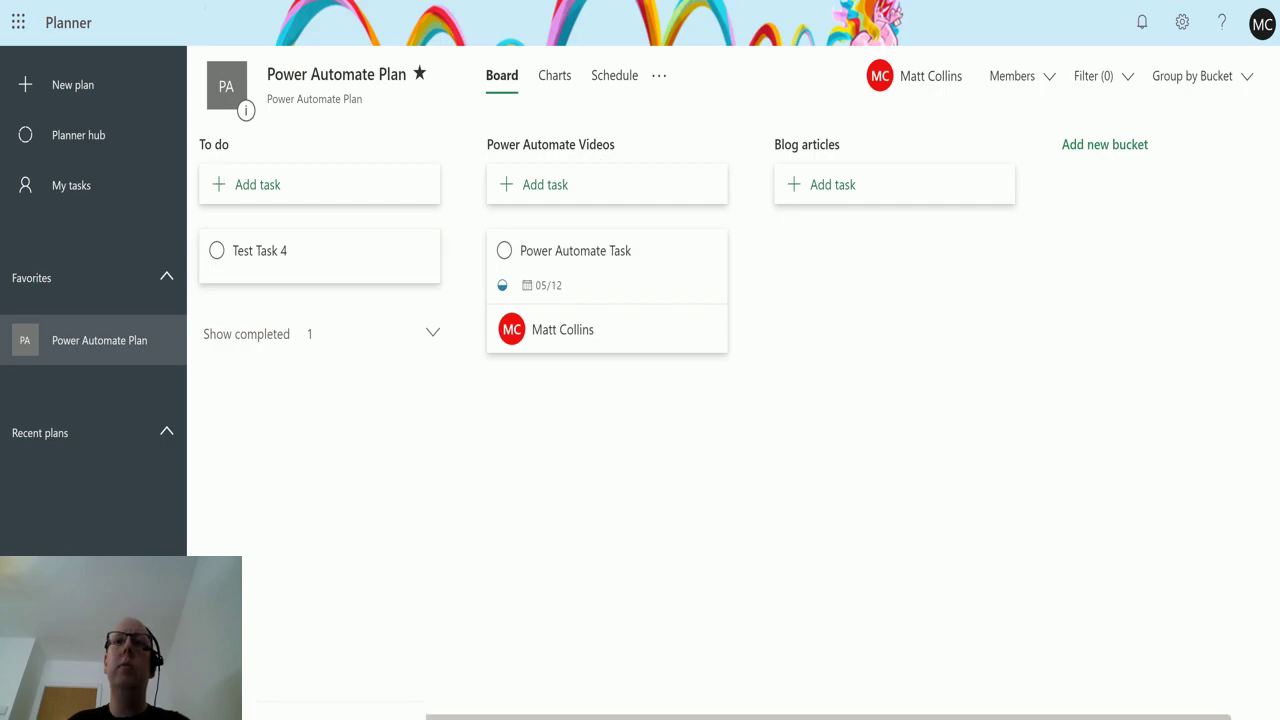
# - Switch to Planner, reload the plan, check the Power Automate Task's notes and attachments, and follow the Great Blog link
pyautogui.press('F5')
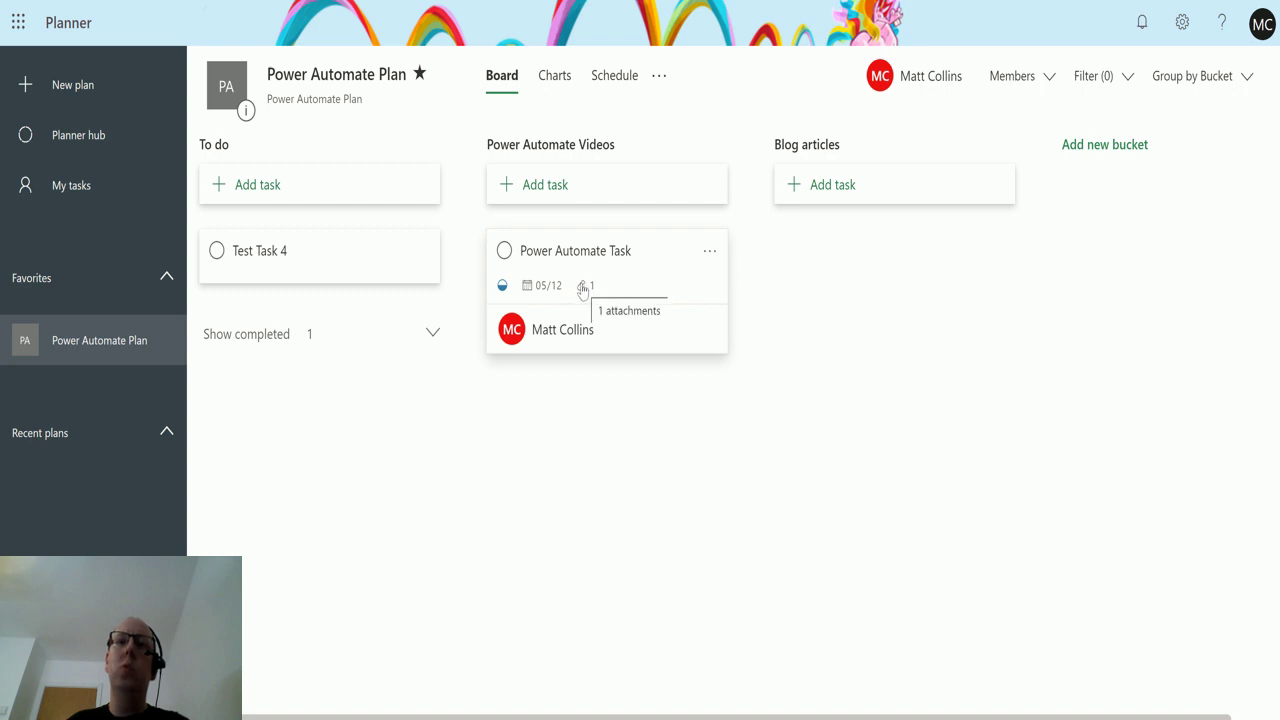
pyautogui.click(634, 266)
pyautogui.scroll(-1, 597, 426)
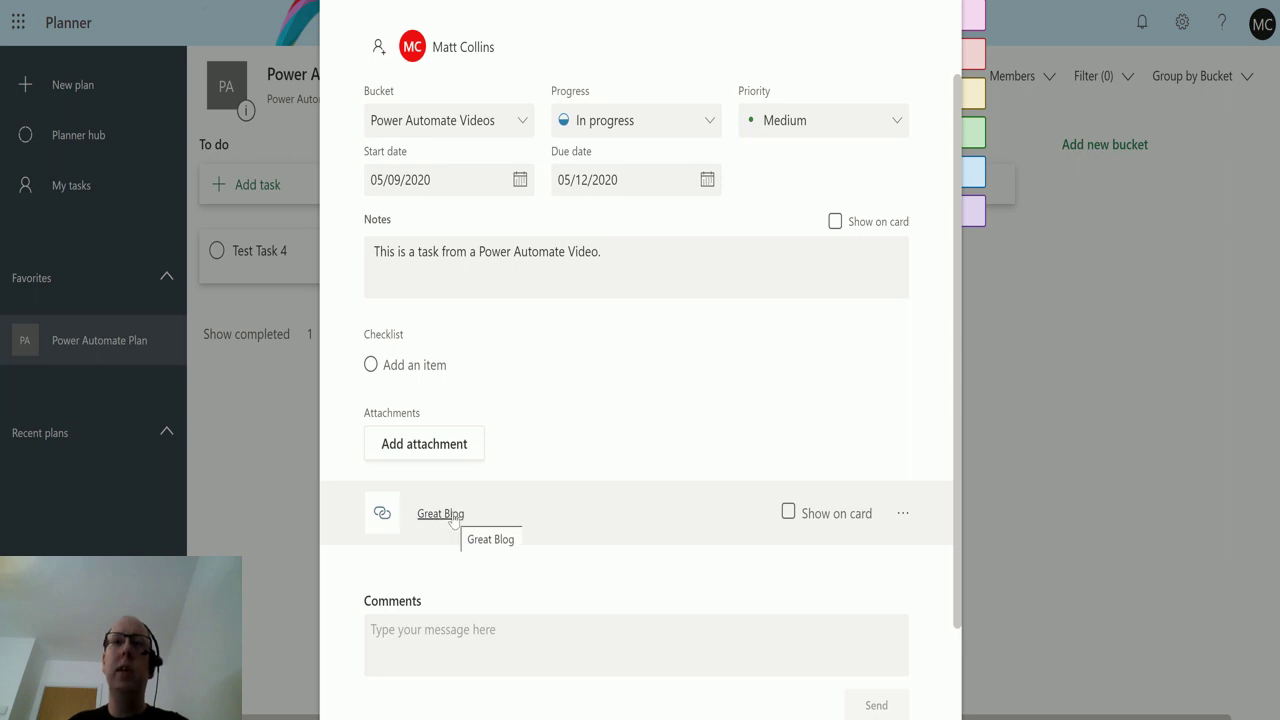
pyautogui.click(440, 513)
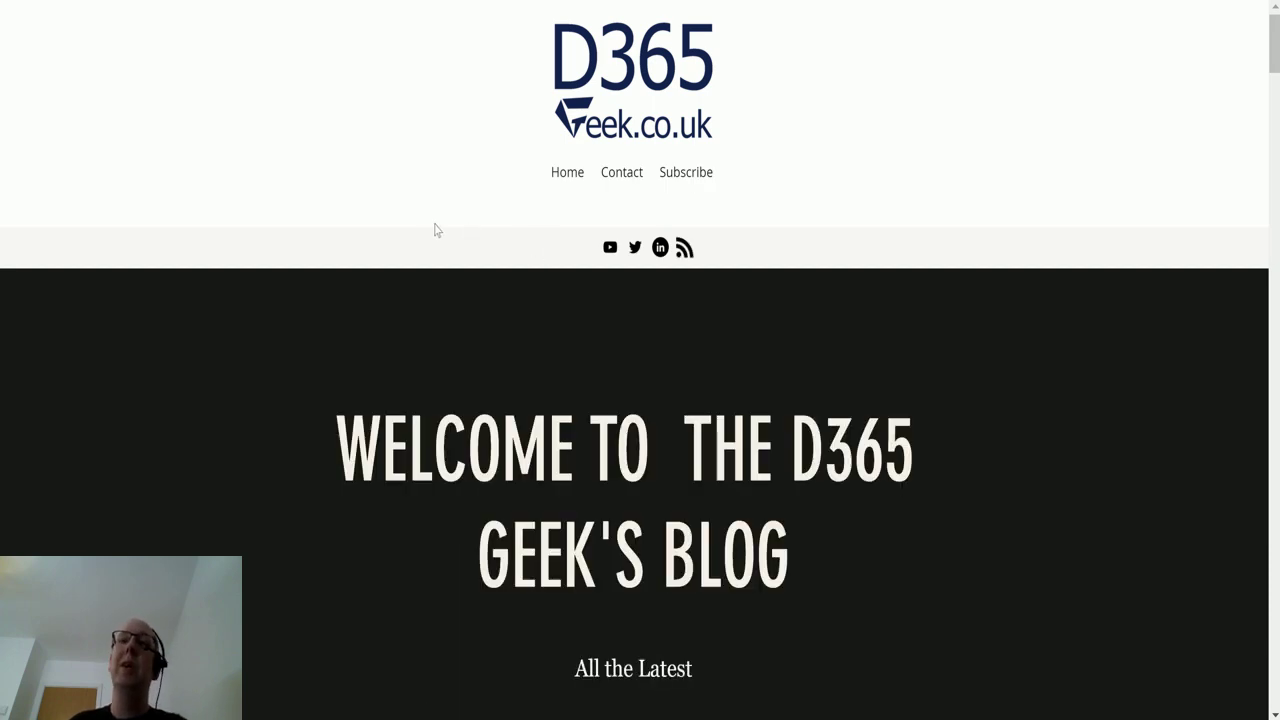
# - Look through the recent posts on the D365 Geek blog and close the page
pyautogui.scroll(-6, 435, 185)
pyautogui.scroll(-5, 435, 184)
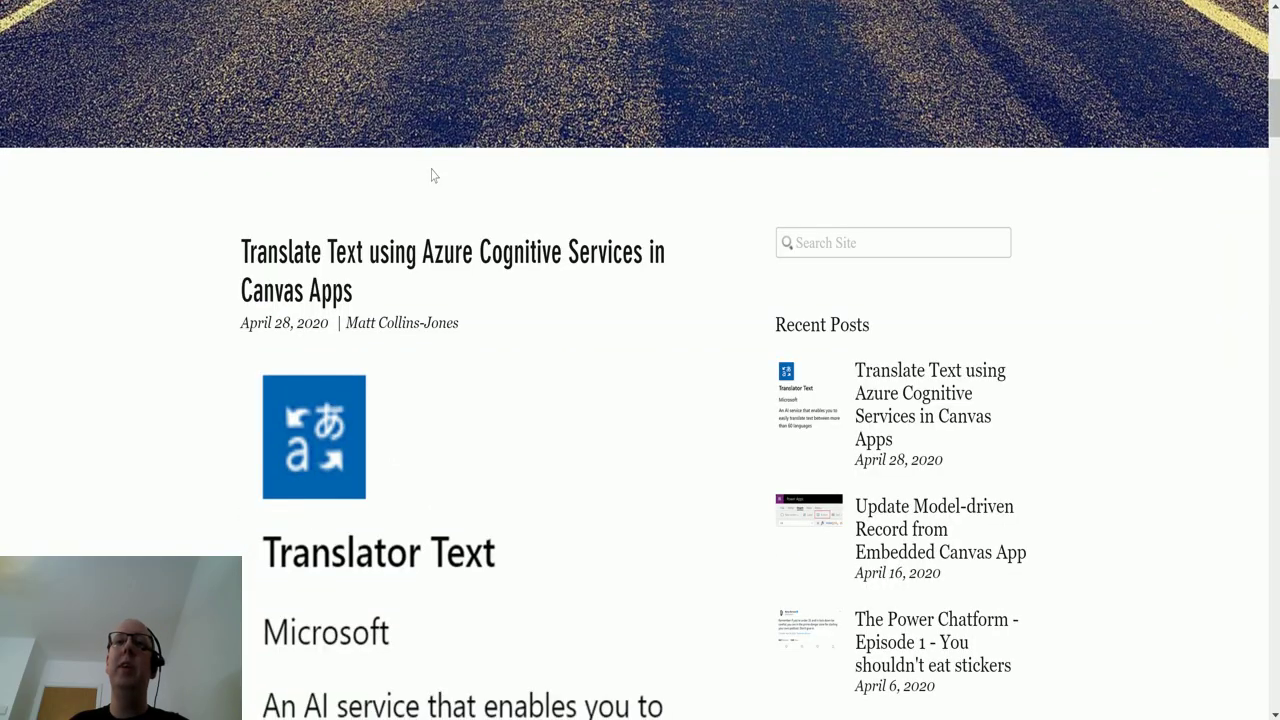
pyautogui.scroll(3, 430, 171)
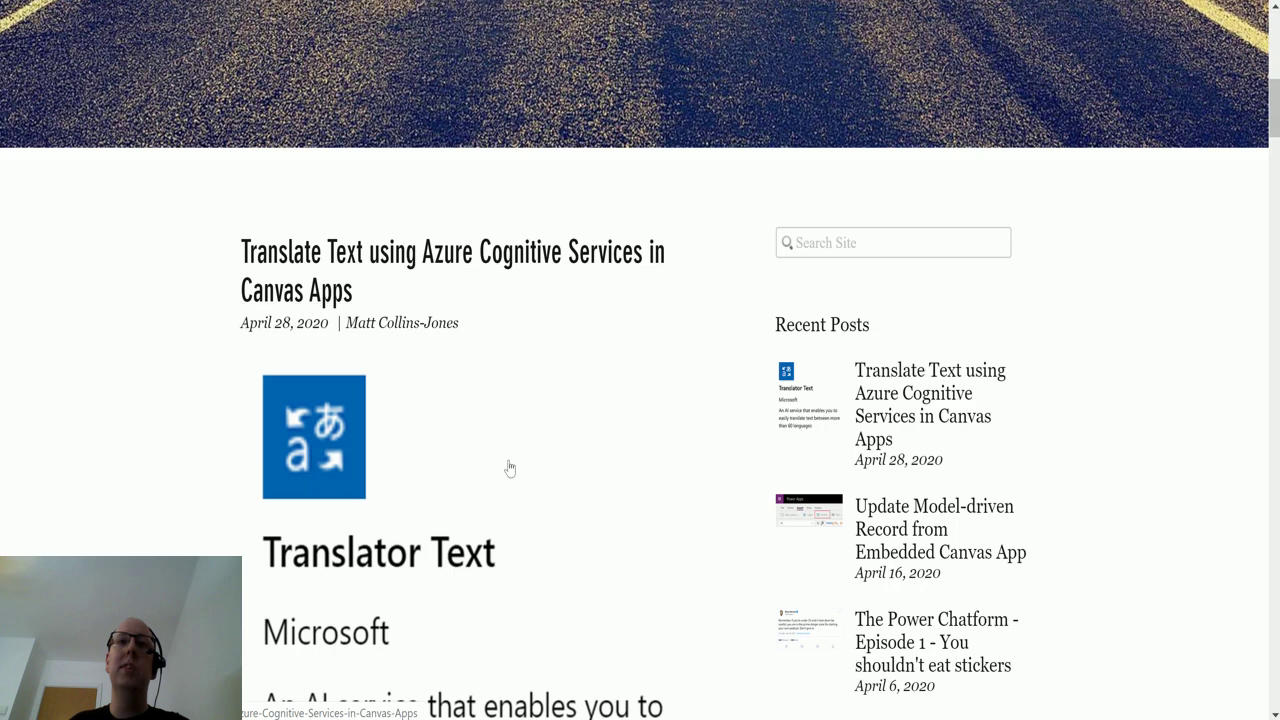
pyautogui.scroll(-7, 529, 337)
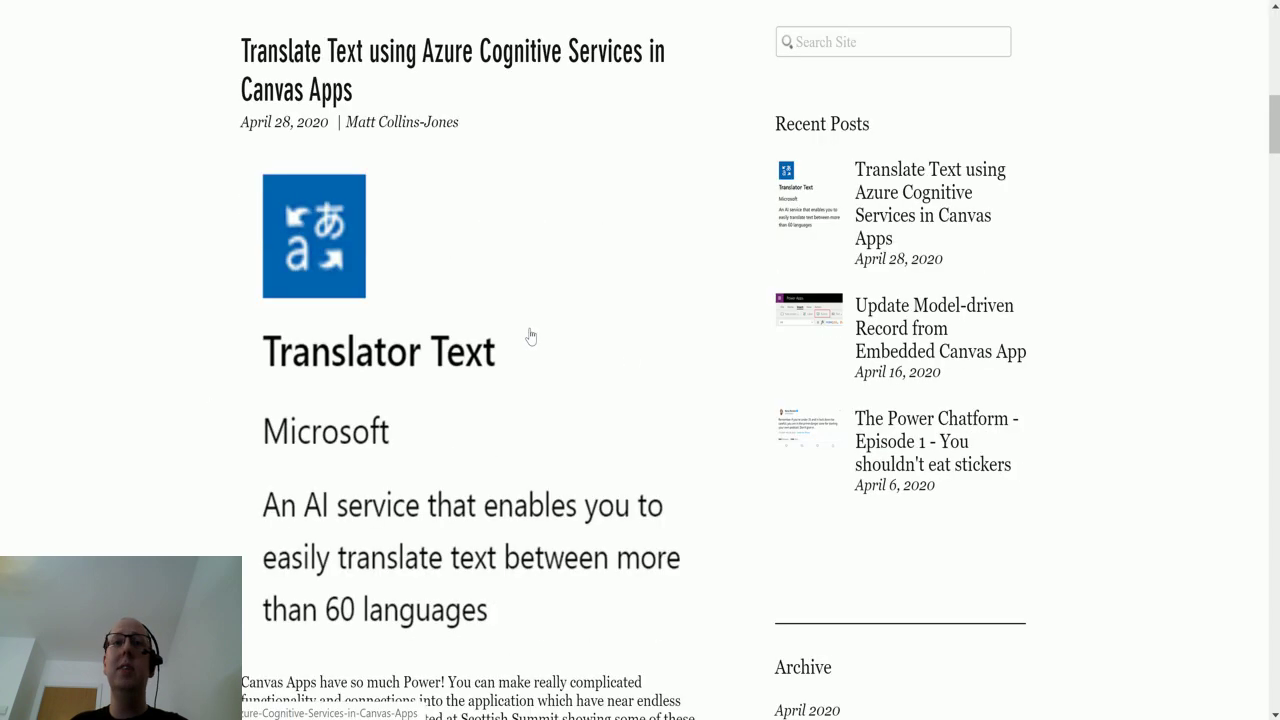
pyautogui.scroll(-2, 556, 318)
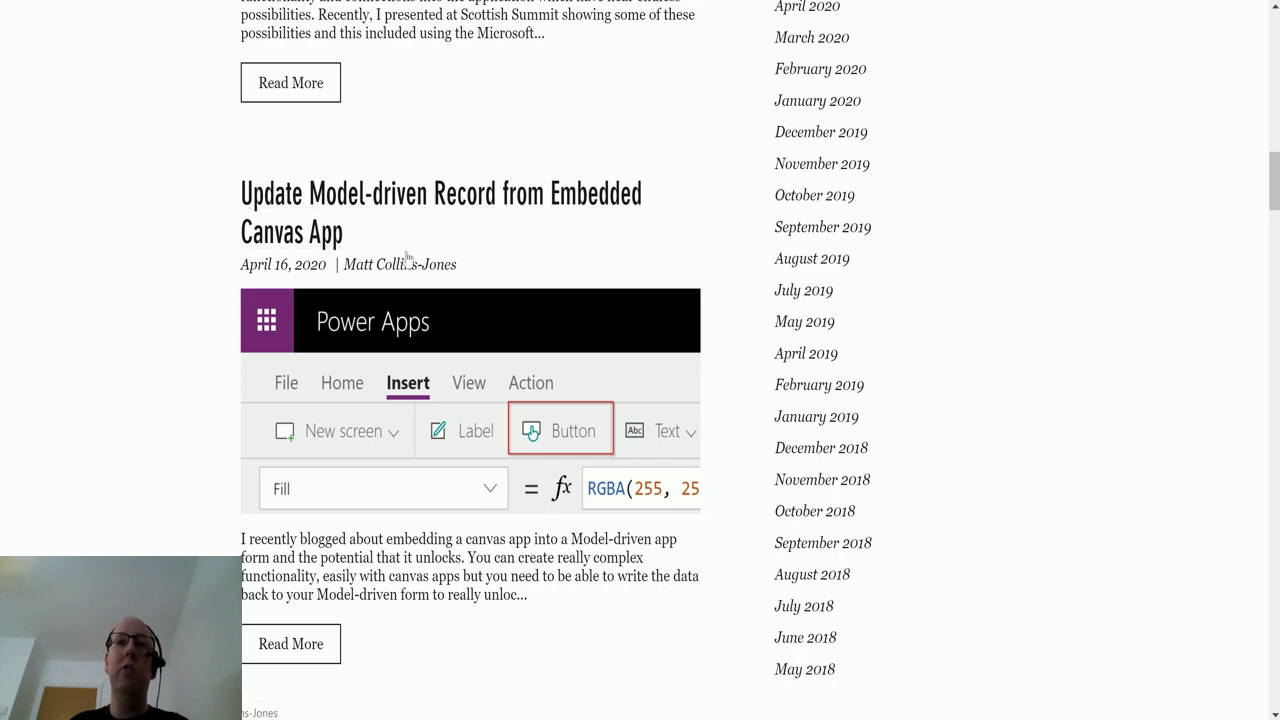
pyautogui.scroll(-4, 461, 268)
pyautogui.scroll(3, 574, 318)
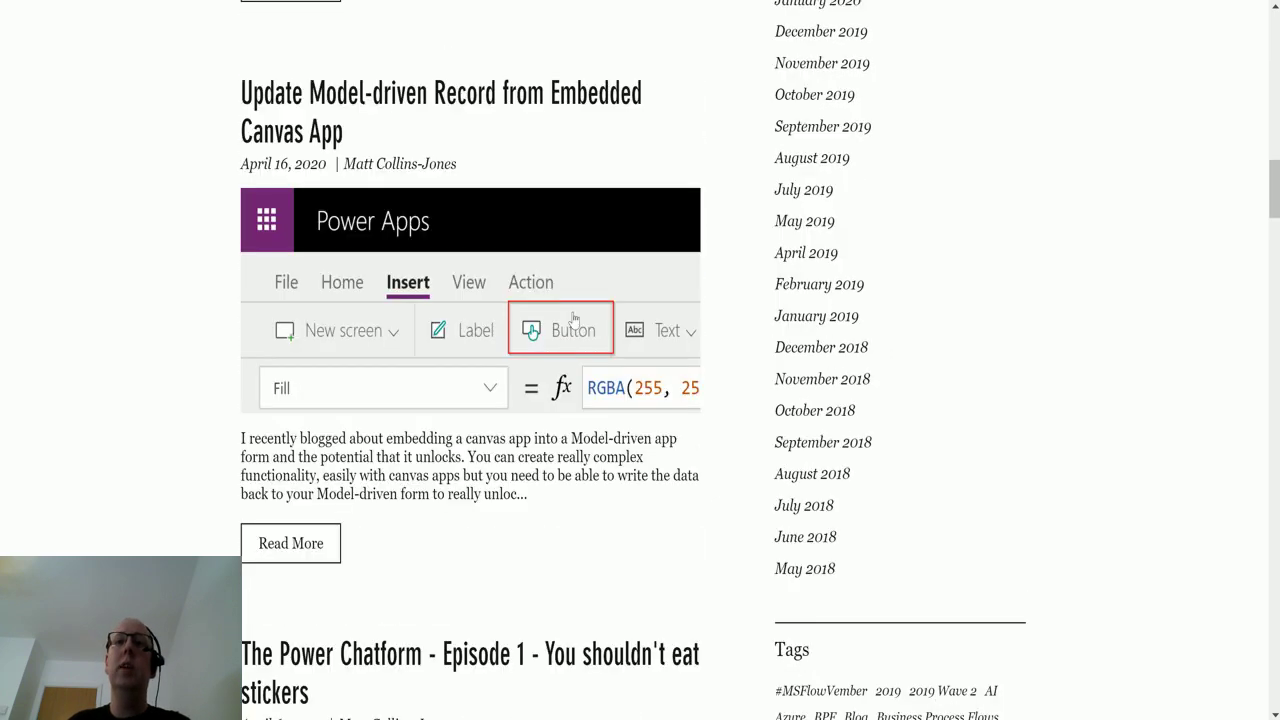
pyautogui.scroll(-3, 200, 363)
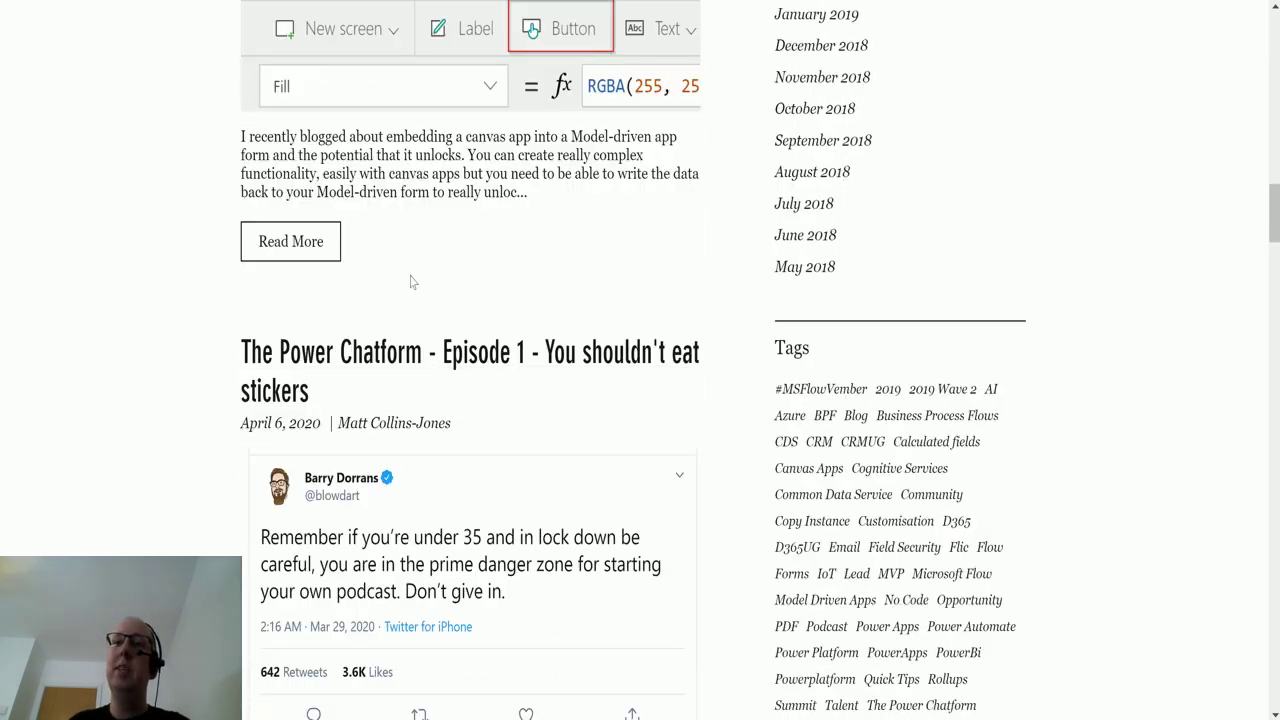
pyautogui.scroll(15, 473, 520)
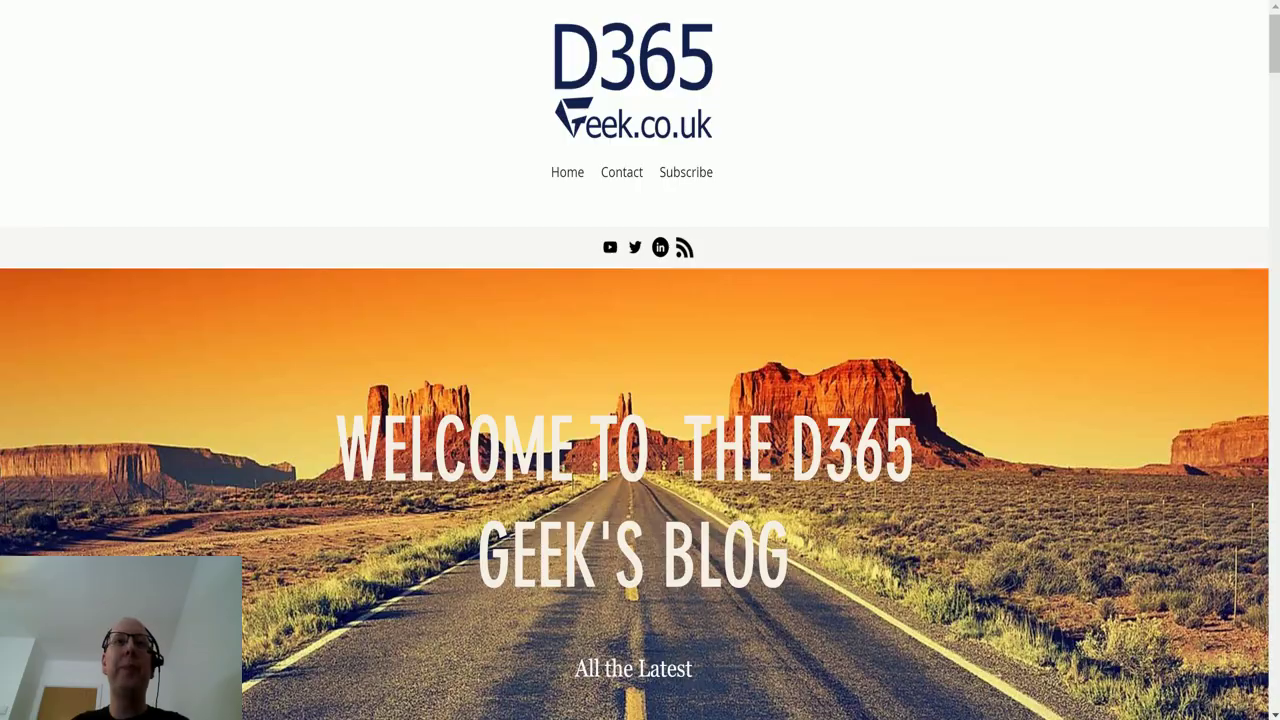
pyautogui.hotkey('ctrl', 'w')
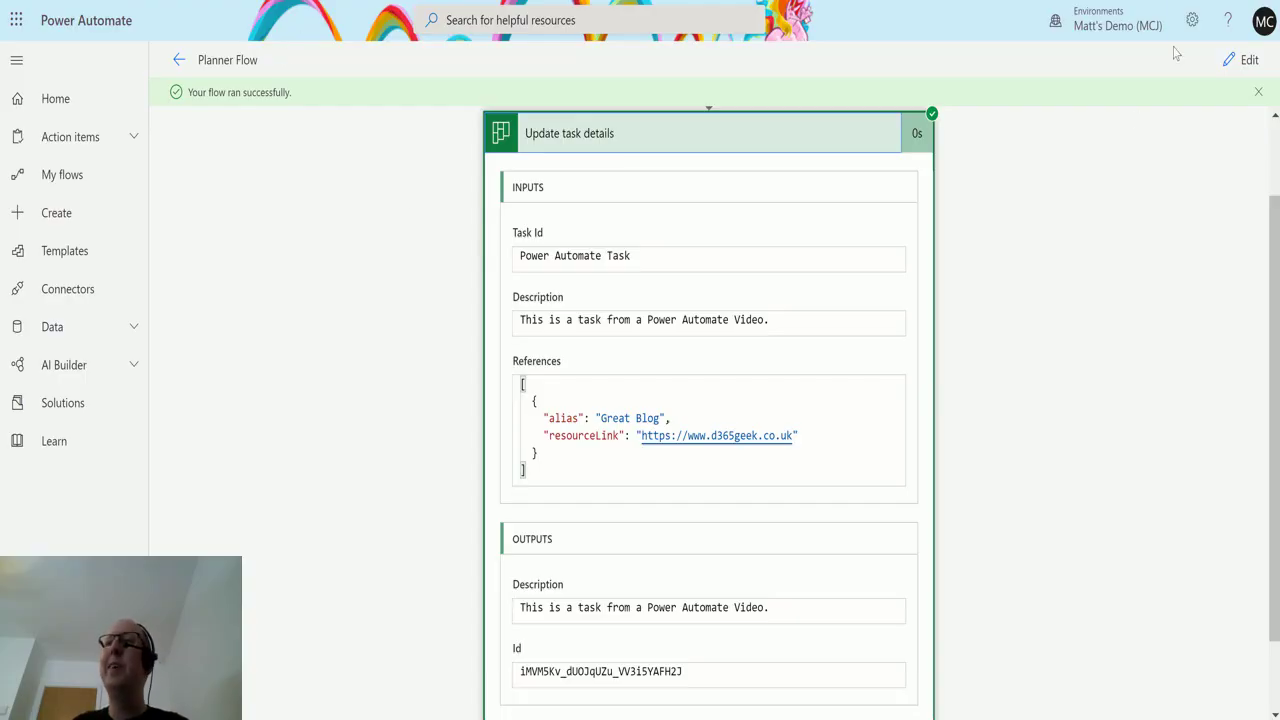
# - Reopen the Planner Flow for editing and add a second reference with the alias "A good Spreadsheet"
pyautogui.click(1247, 62)
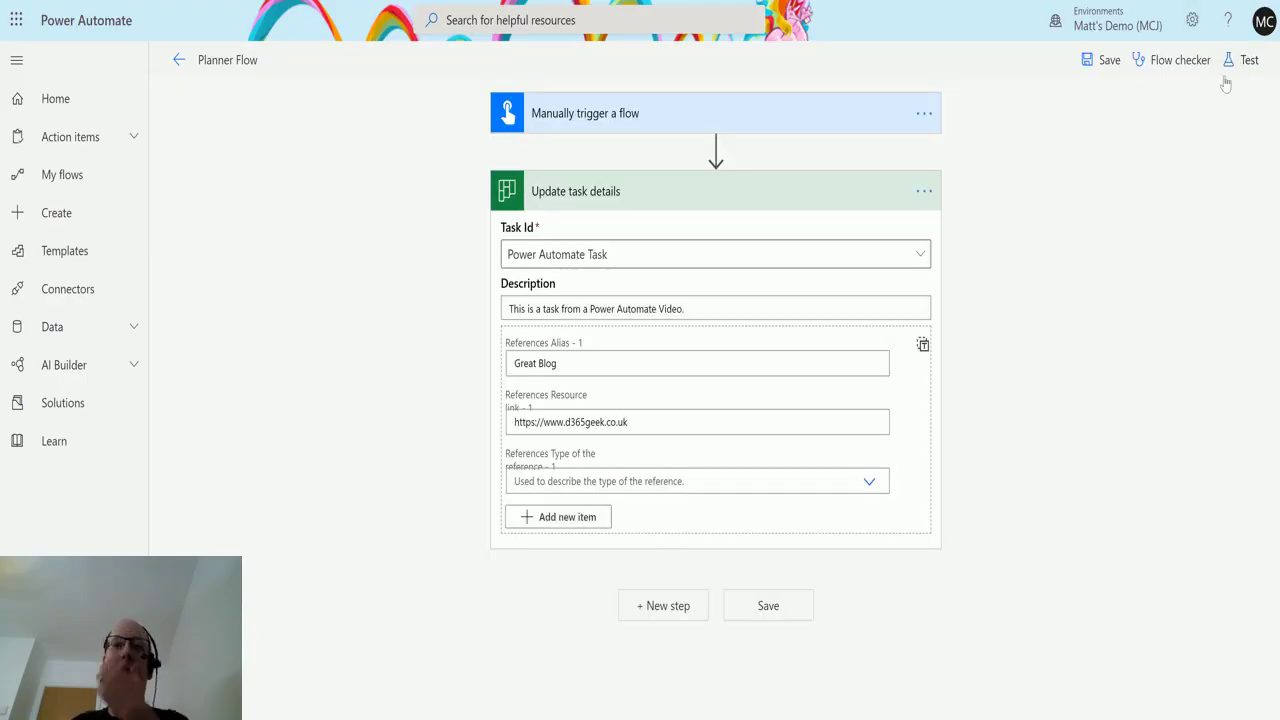
pyautogui.click(584, 521)
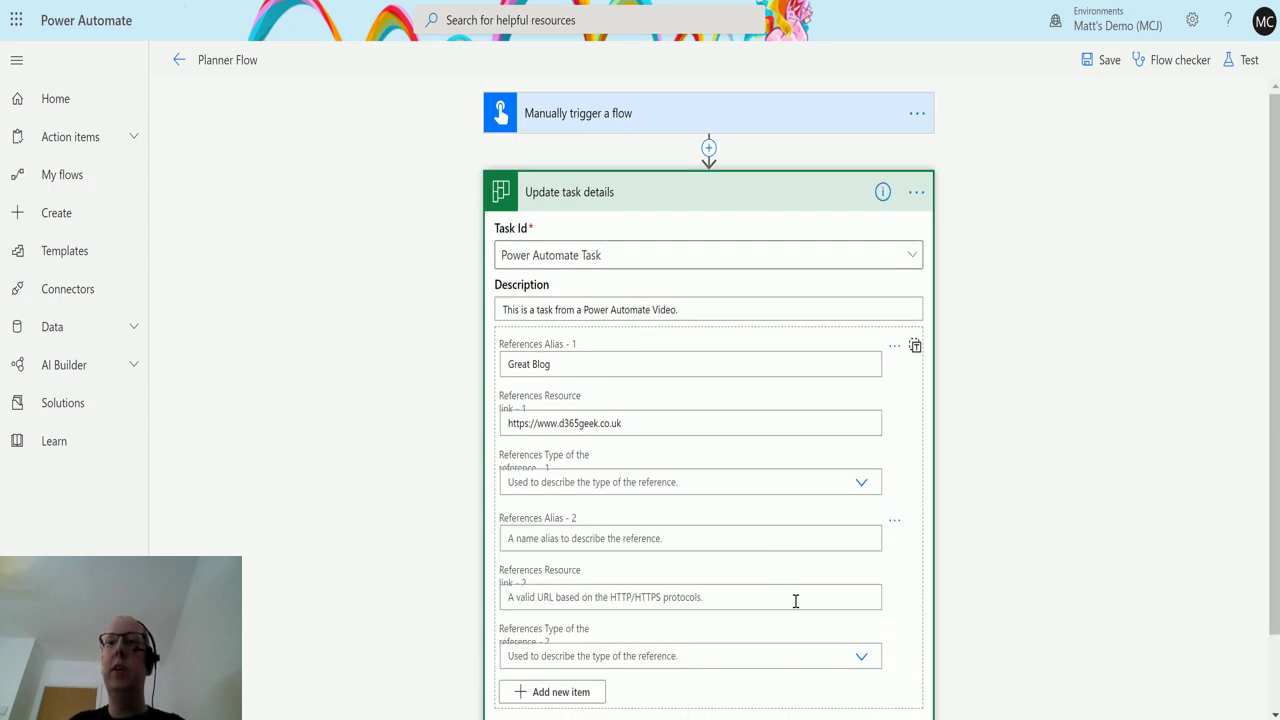
pyautogui.scroll(-2, 514, 440)
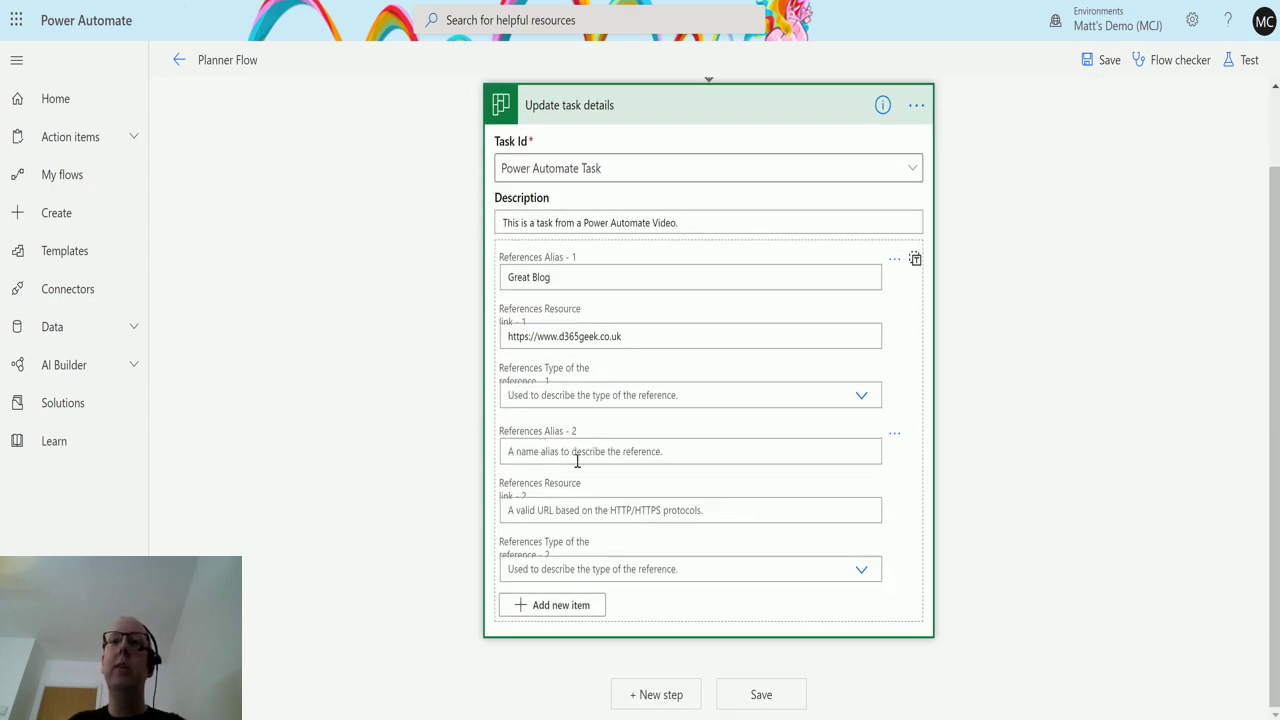
pyautogui.click(678, 451)
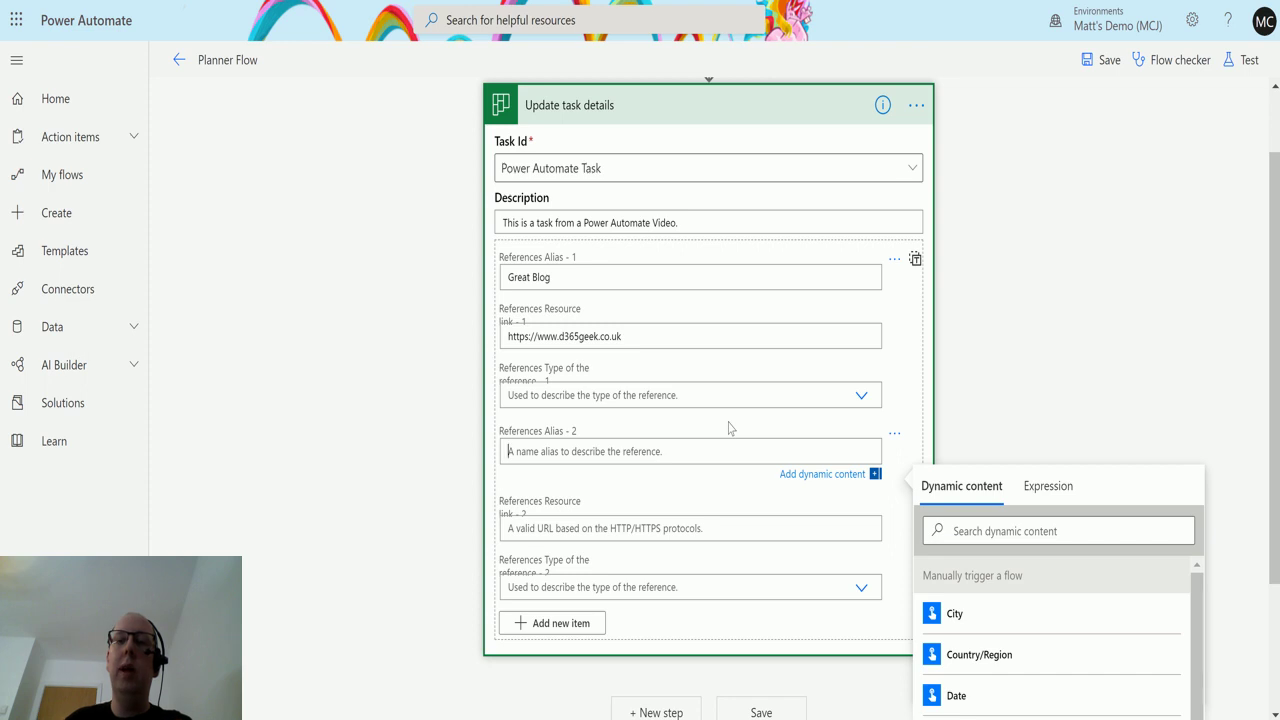
pyautogui.write('A good Spread')
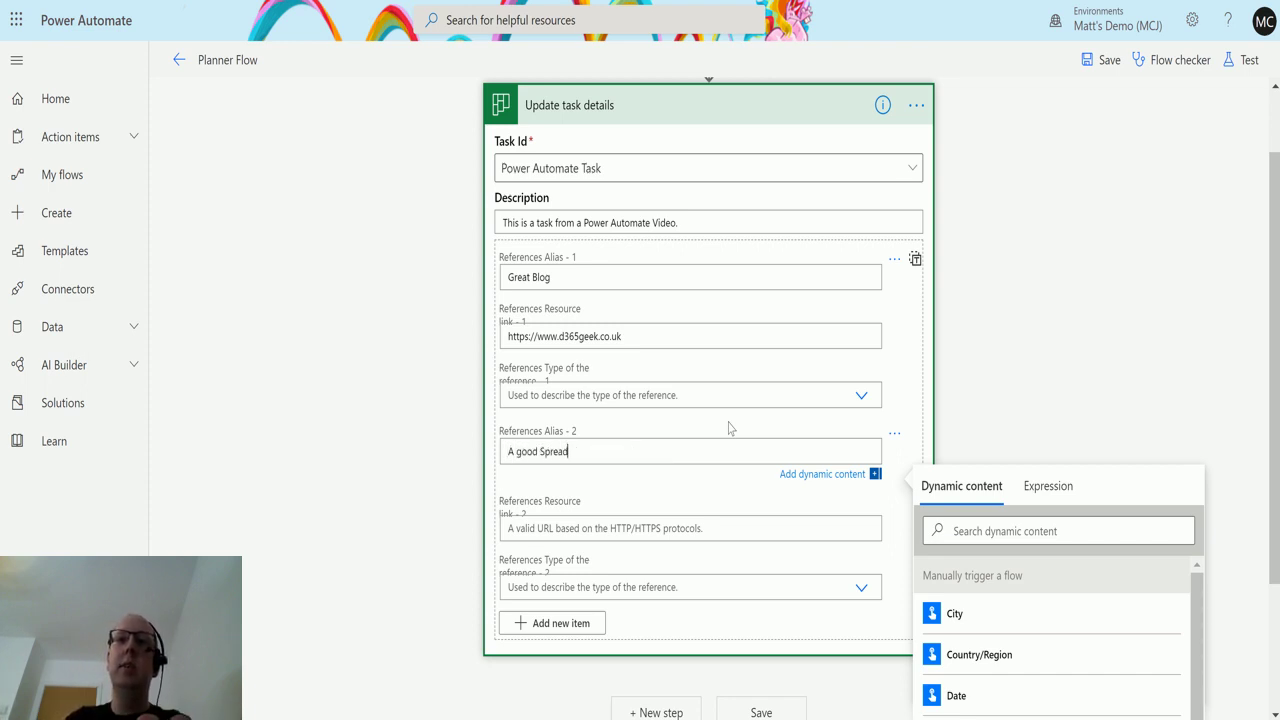
pyautogui.write('sheet')
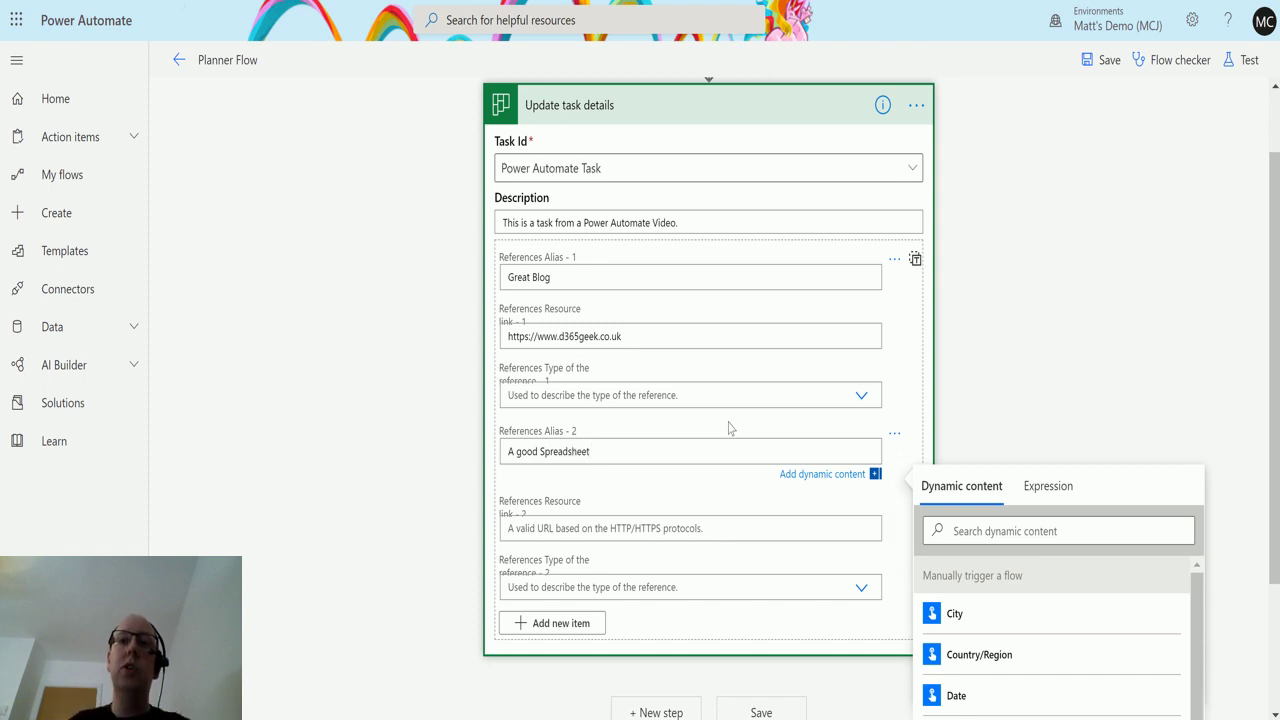
# - Set the second reference's type to Excel and place the cursor in its empty resource link
pyautogui.scroll(-1, 610, 476)
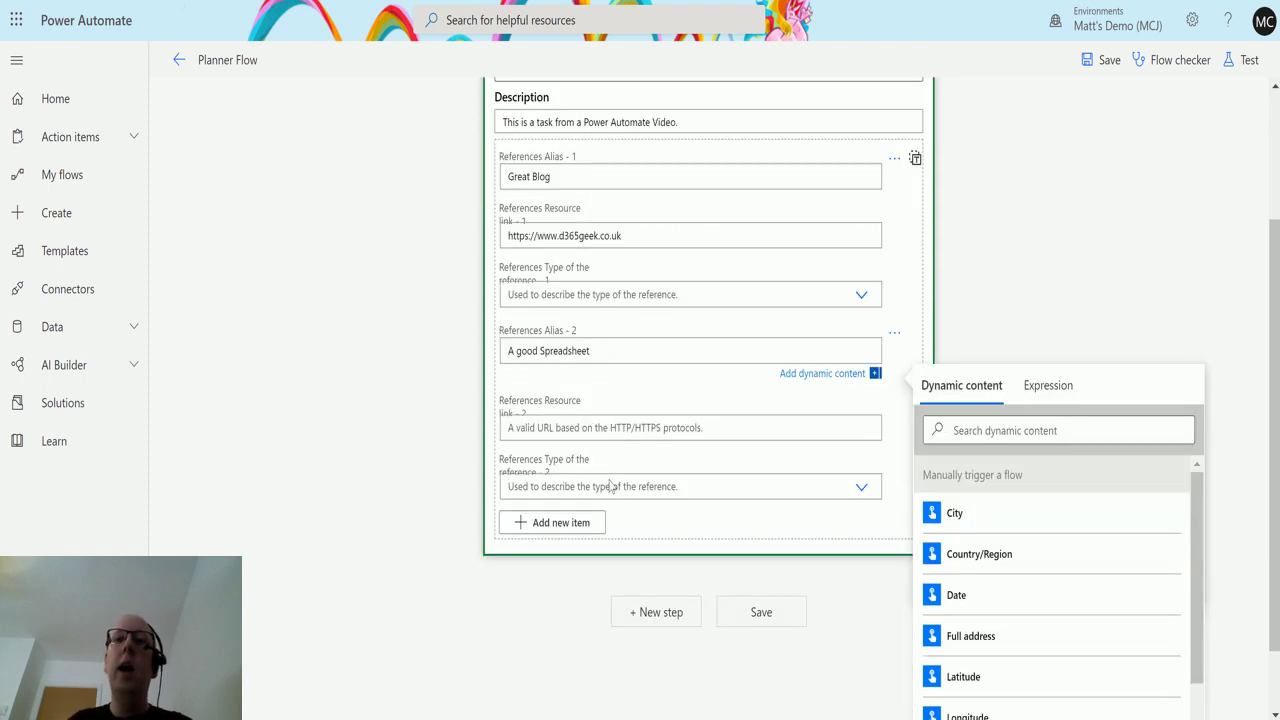
pyautogui.click(861, 486)
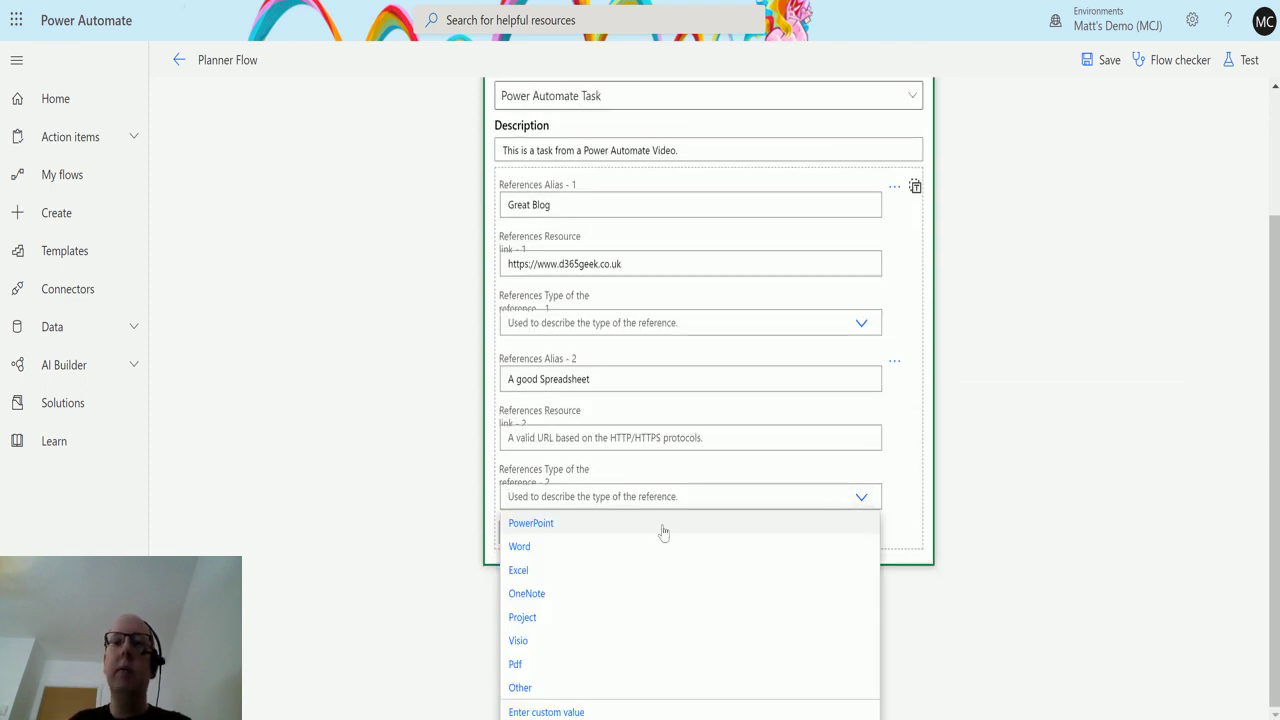
pyautogui.click(549, 571)
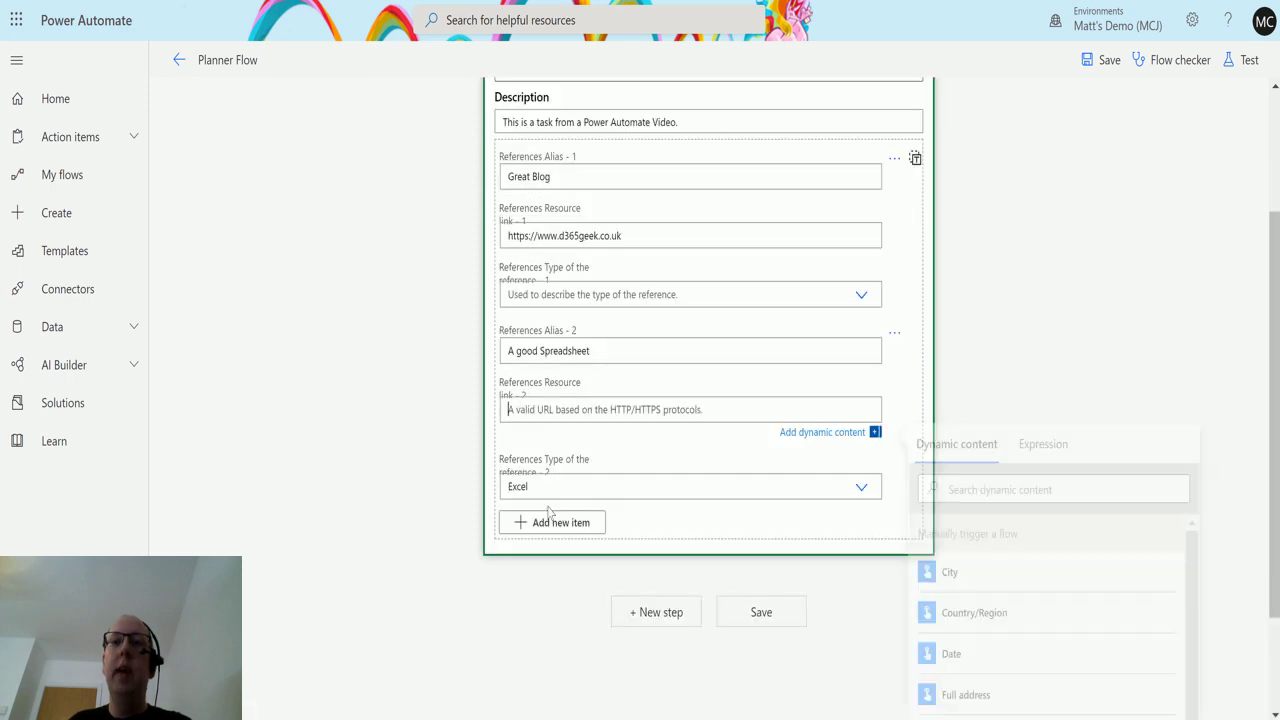
pyautogui.click(664, 410)
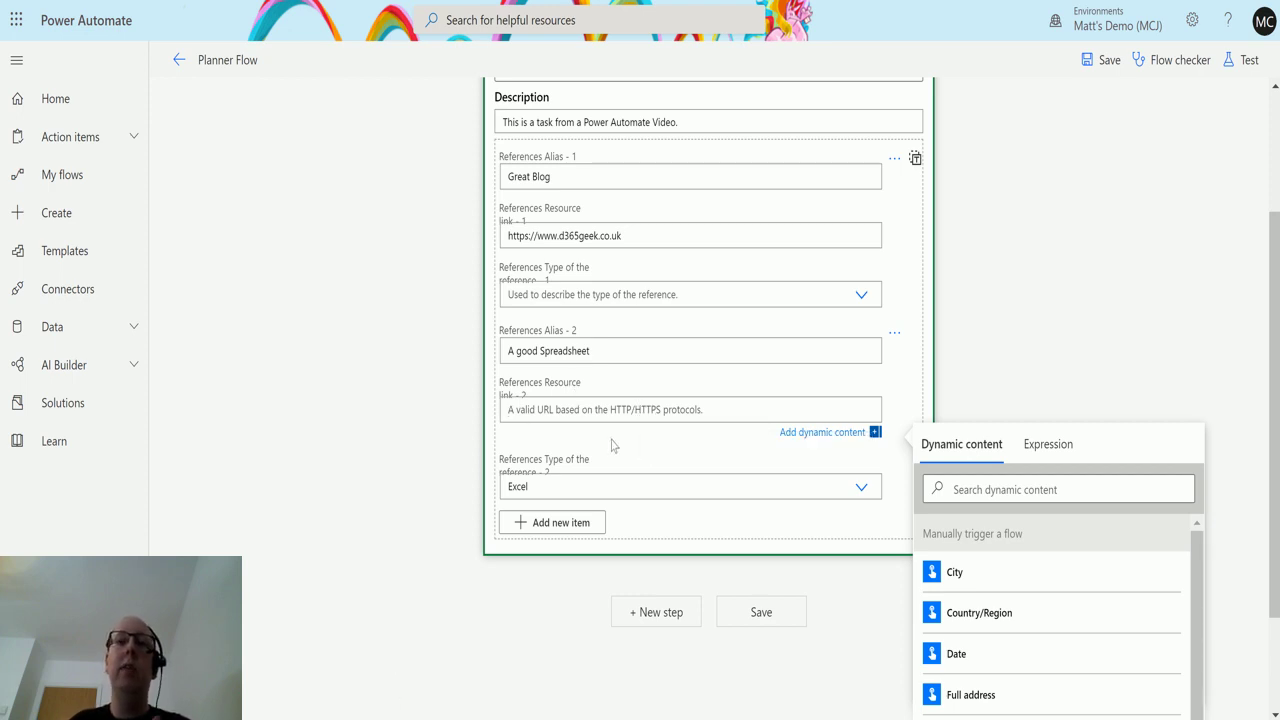
# - Switch to OneDrive and copy a sharing link for FlowContractTest.xlsx
pyautogui.hotkey('alt', 'Tab')
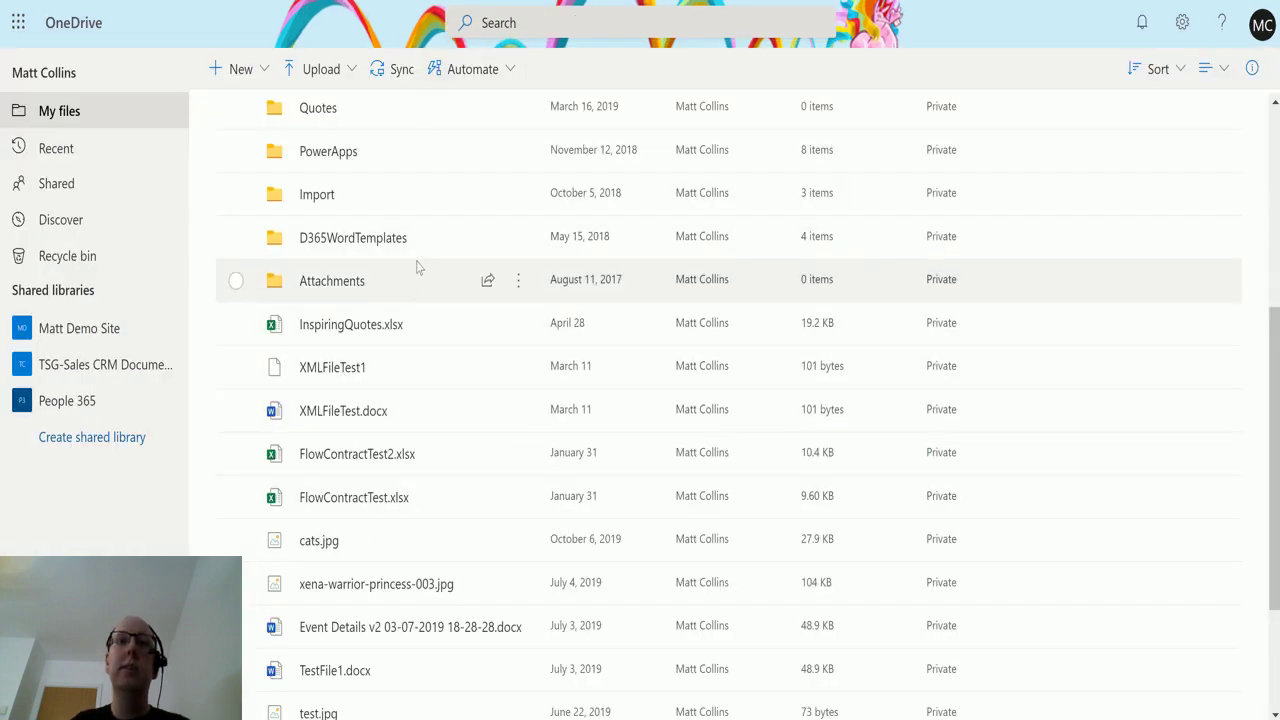
pyautogui.scroll(1, 545, 240)
pyautogui.scroll(-1, 549, 240)
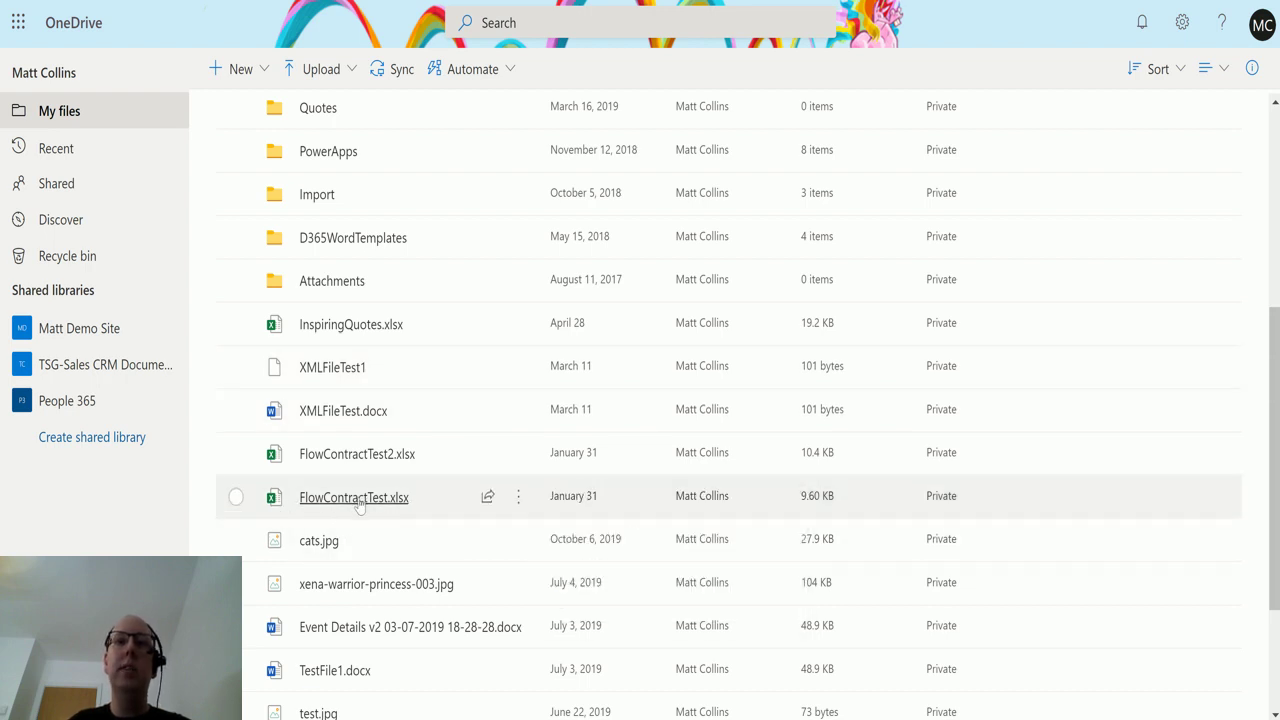
pyautogui.click(362, 509)
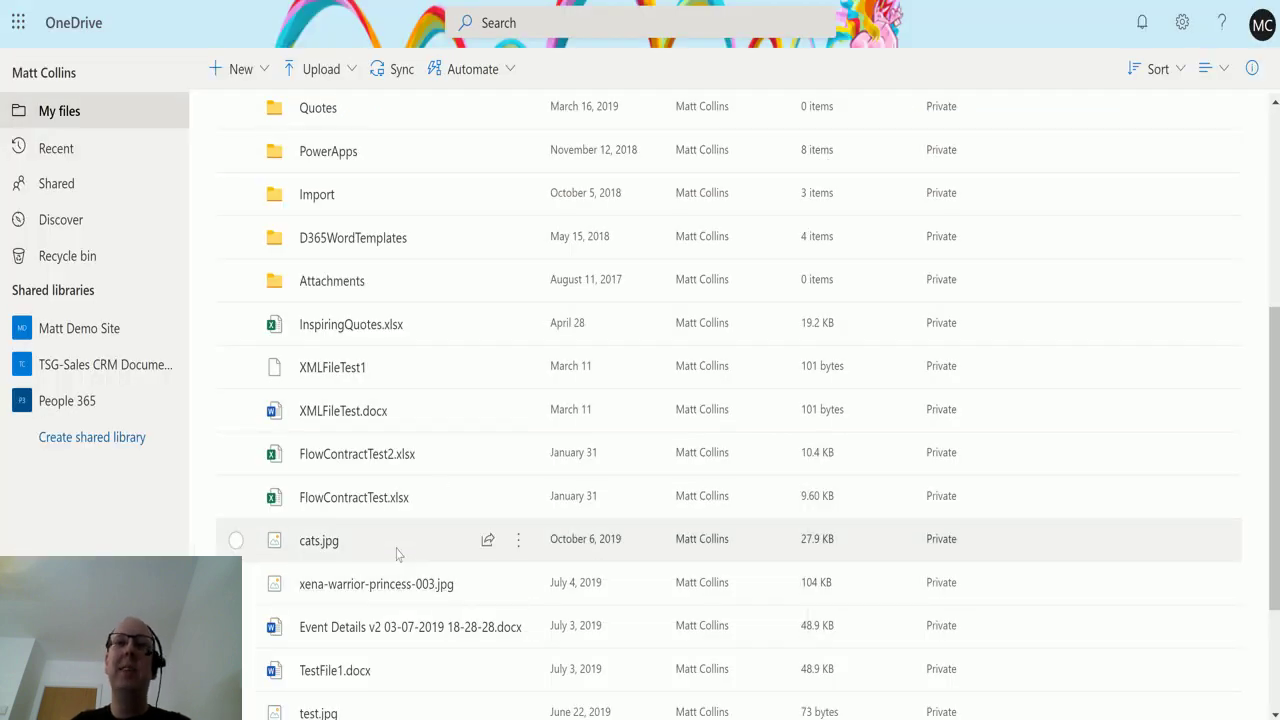
pyautogui.click(519, 499)
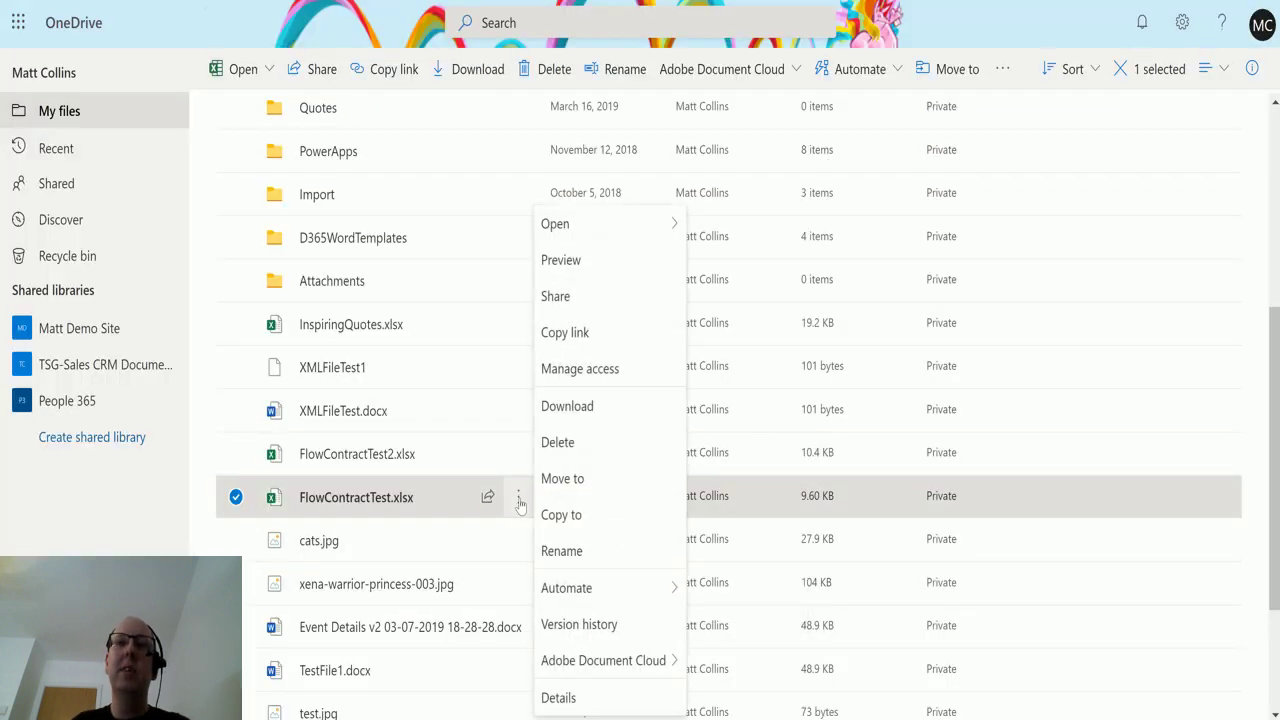
pyautogui.click(602, 342)
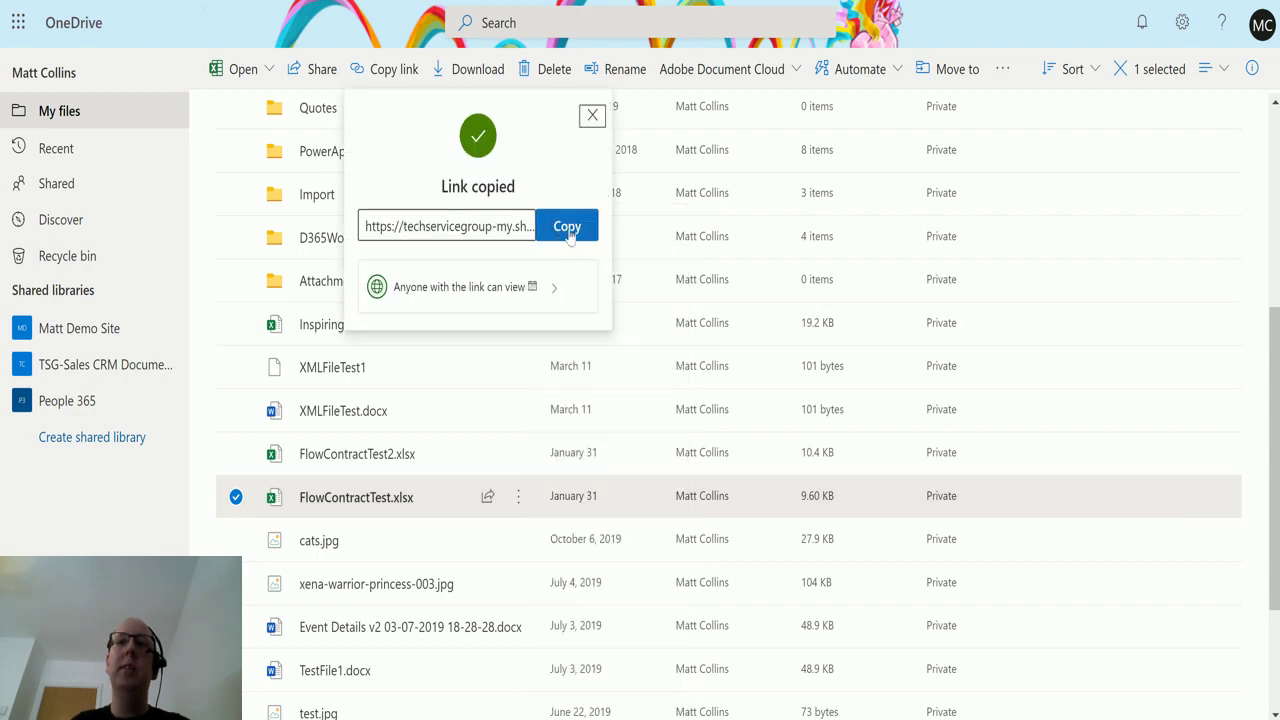
pyautogui.click(572, 230)
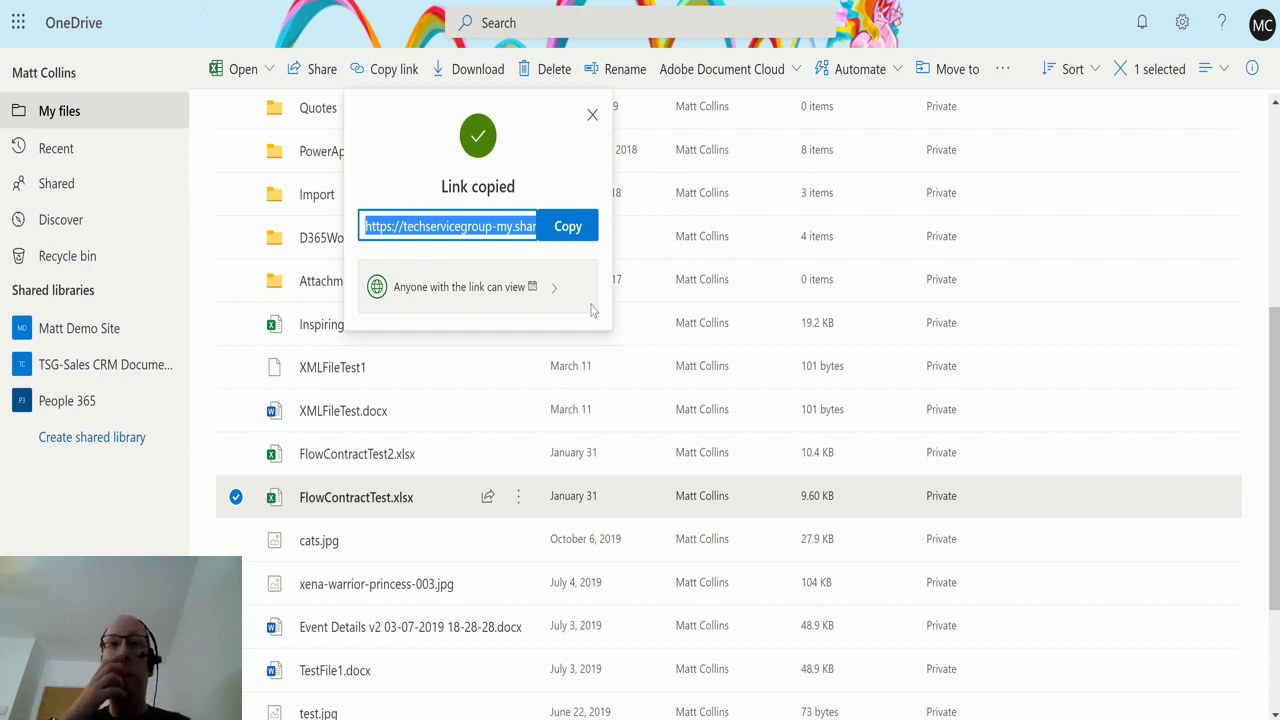
# - Restrict the FlowContractTest.xlsx link to people in TSG Sales Tenant, copy the new link and close the sharing dialog
pyautogui.click(545, 288)
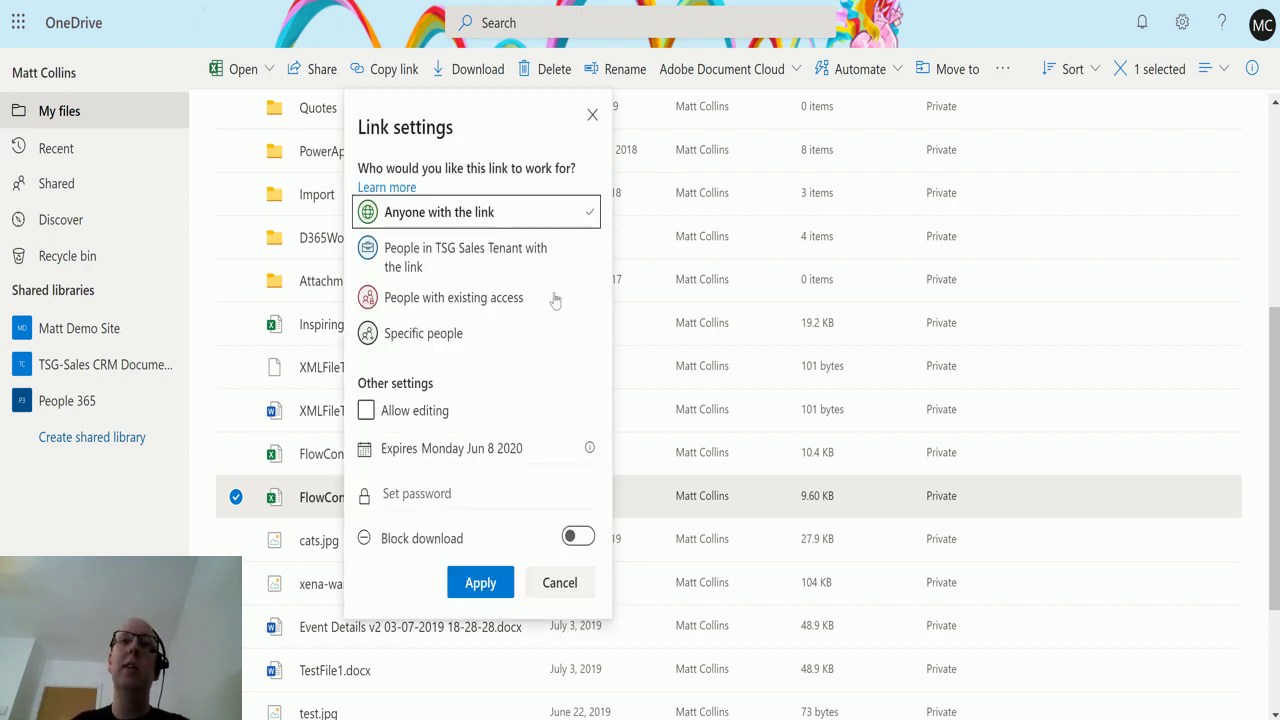
pyautogui.click(416, 257)
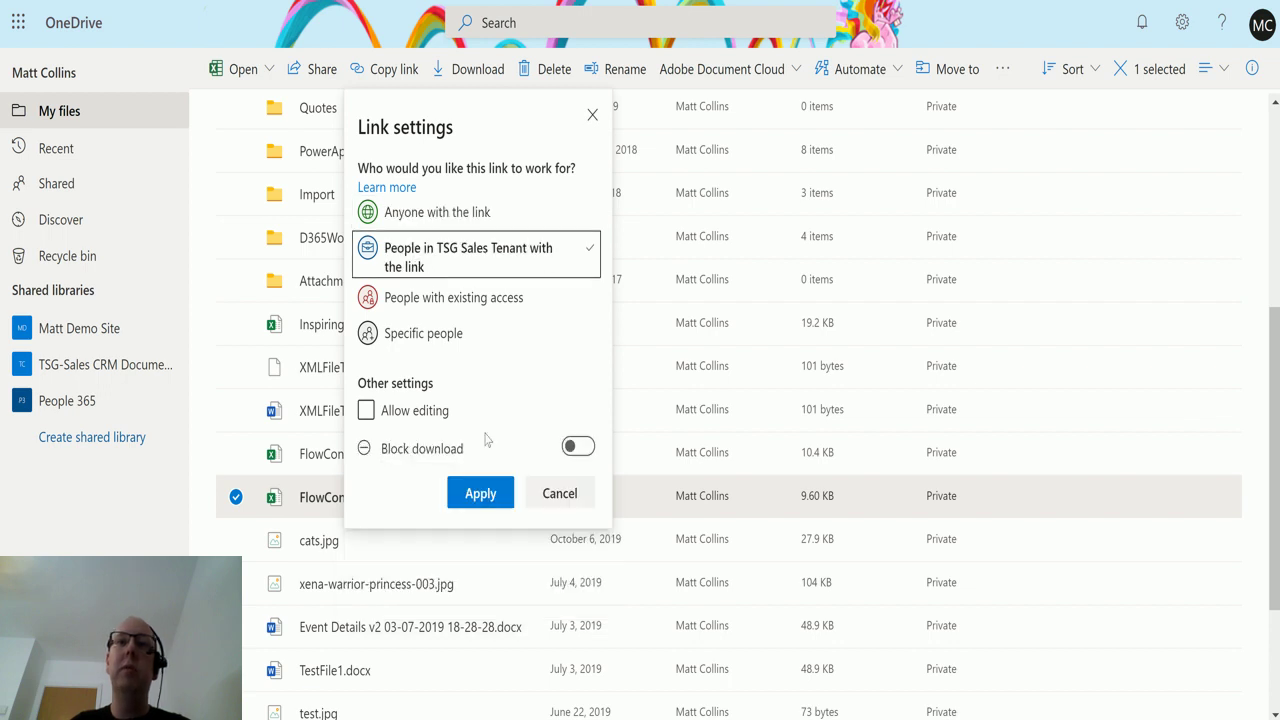
pyautogui.click(476, 495)
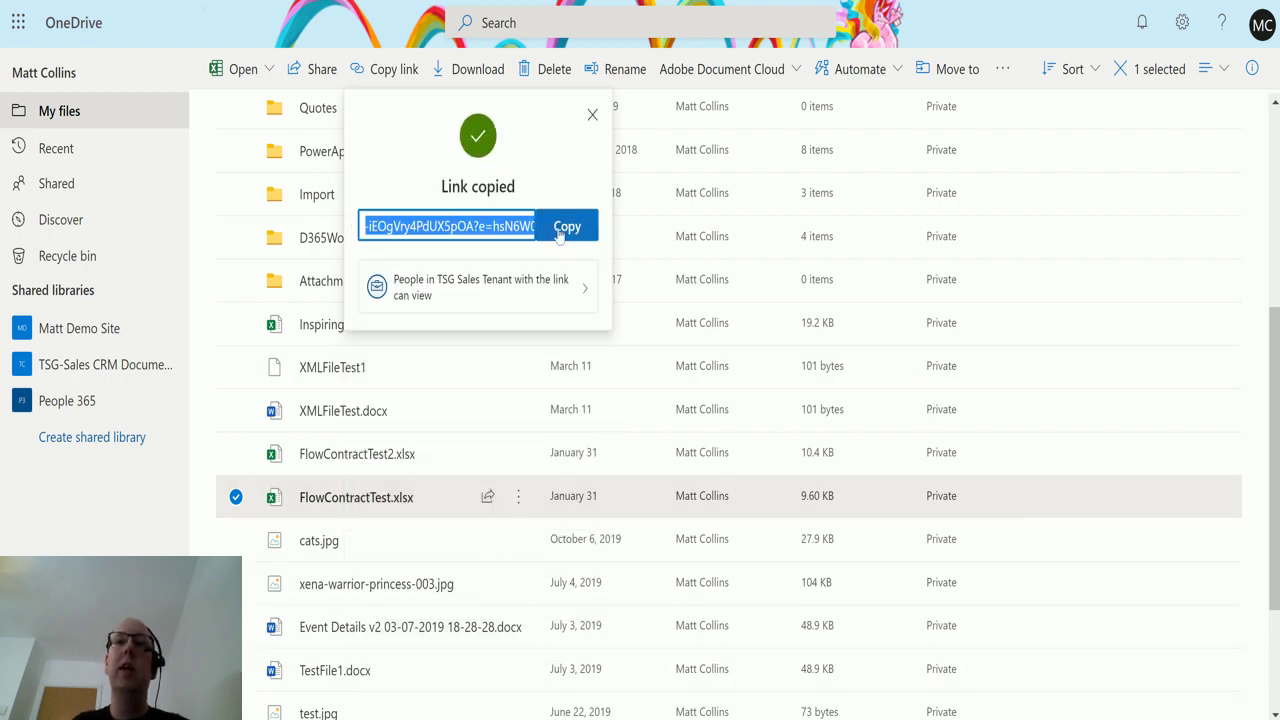
pyautogui.click(562, 228)
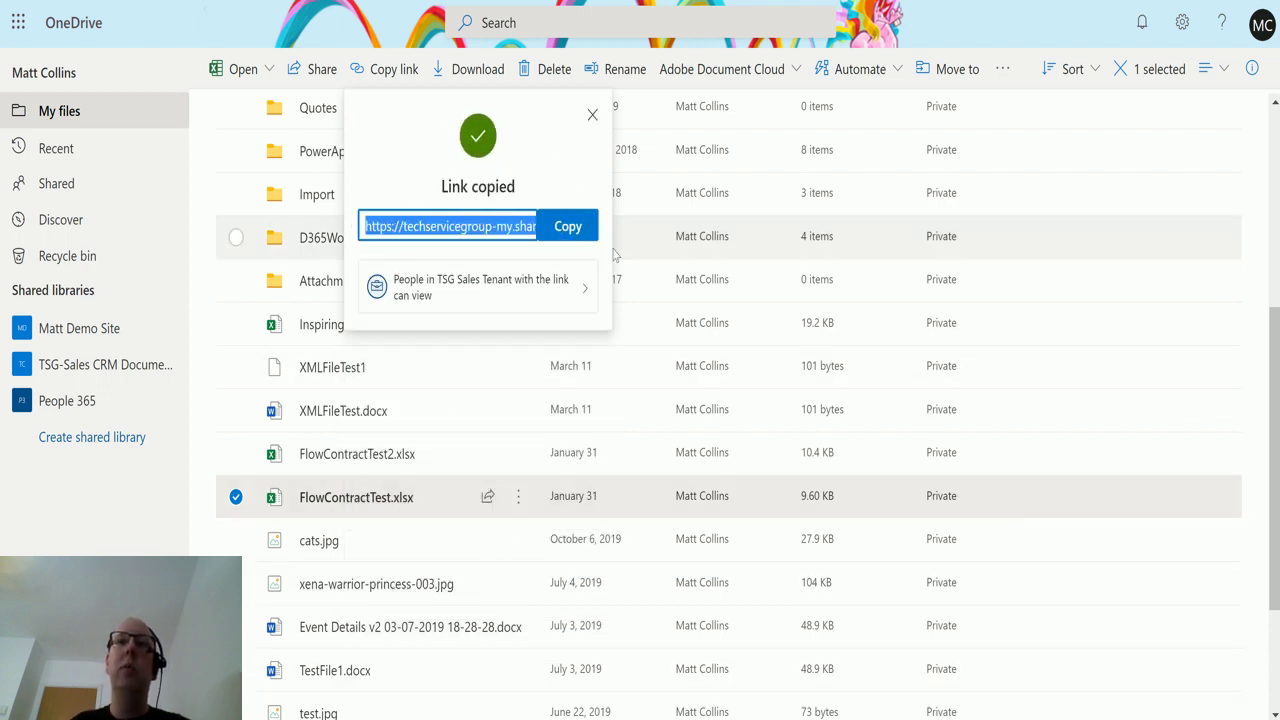
pyautogui.click(592, 117)
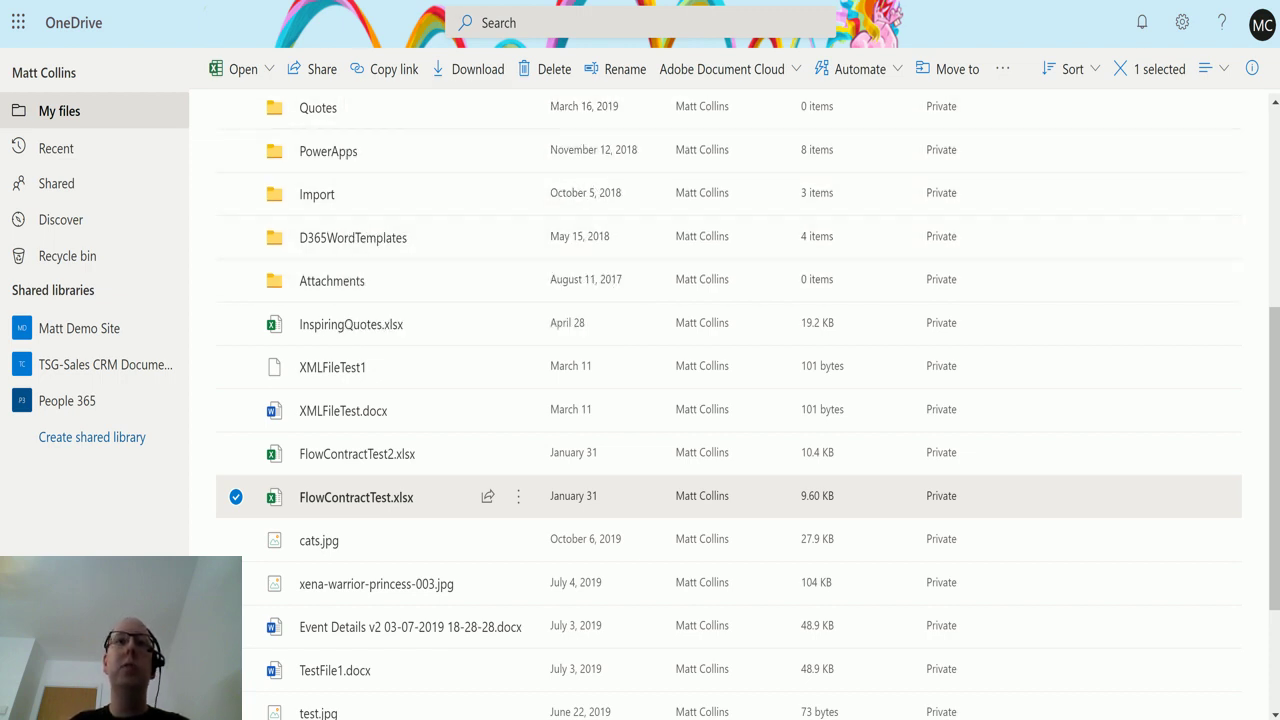
# - Return to Power Automate and paste the copied spreadsheet link as the second reference's resource link
pyautogui.hotkey('ctrl', 'Tab')
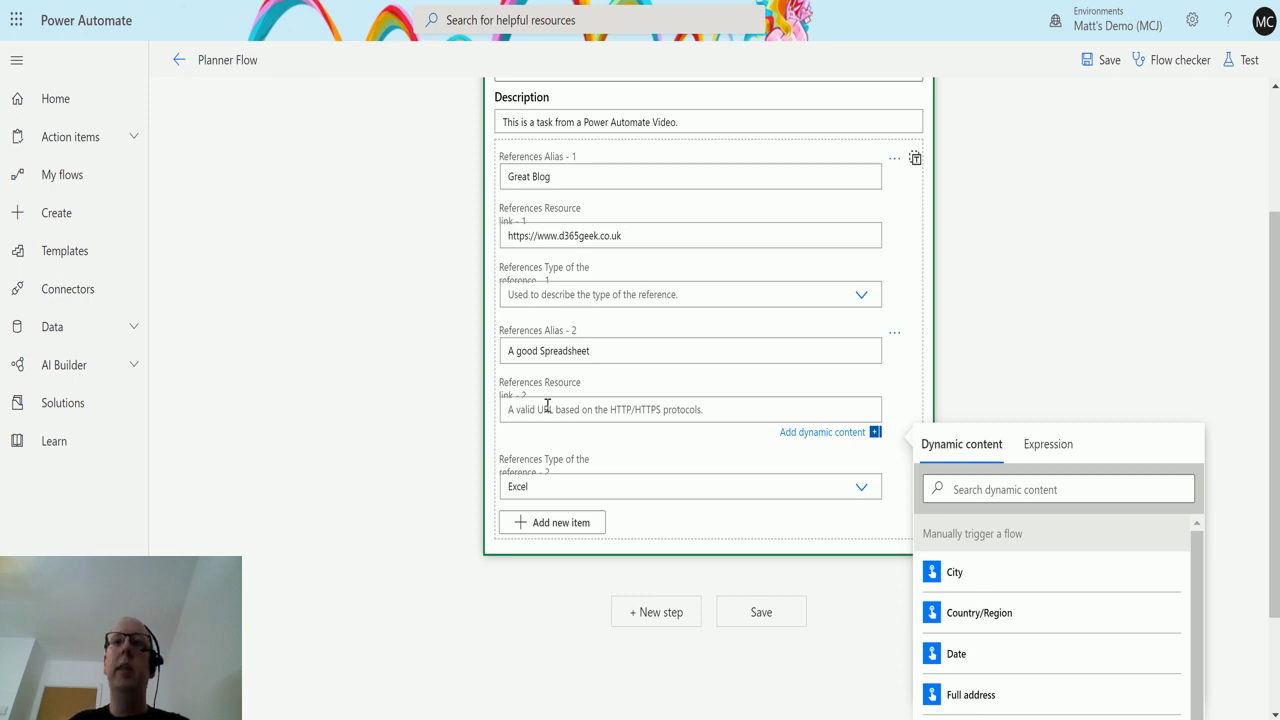
pyautogui.hotkey('ctrl', 'v')
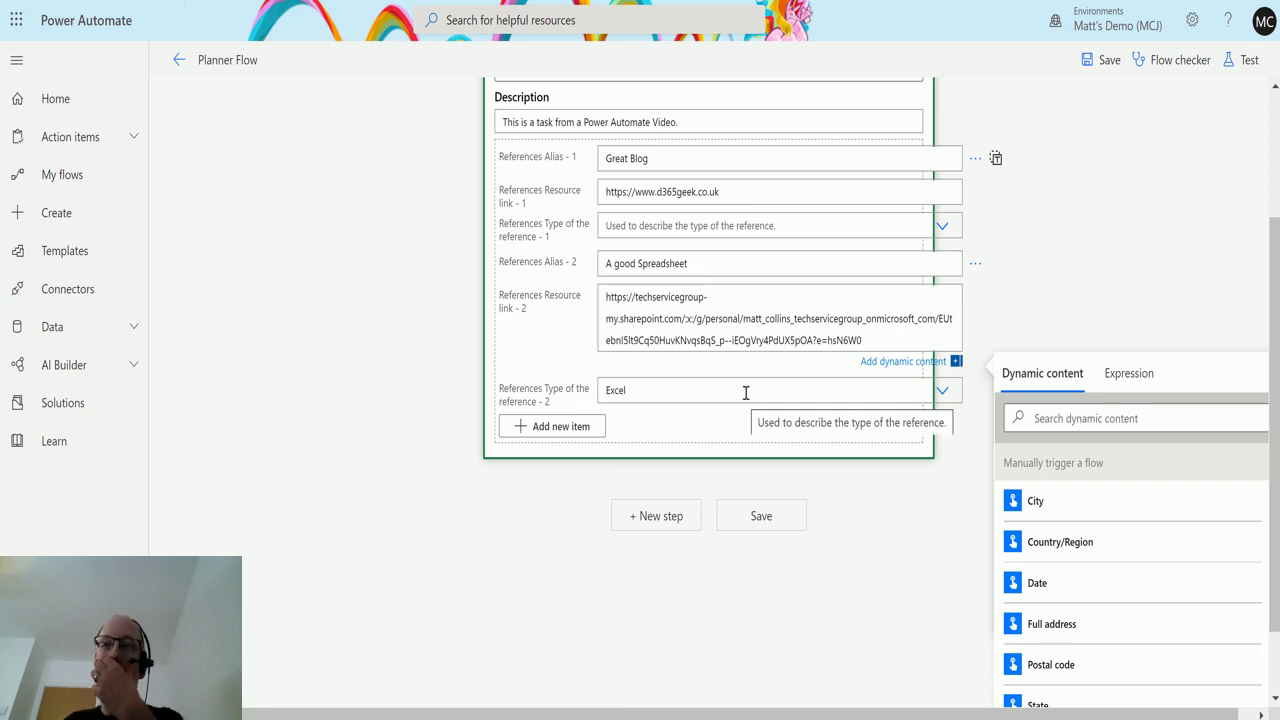
pyautogui.scroll(1, 797, 491)
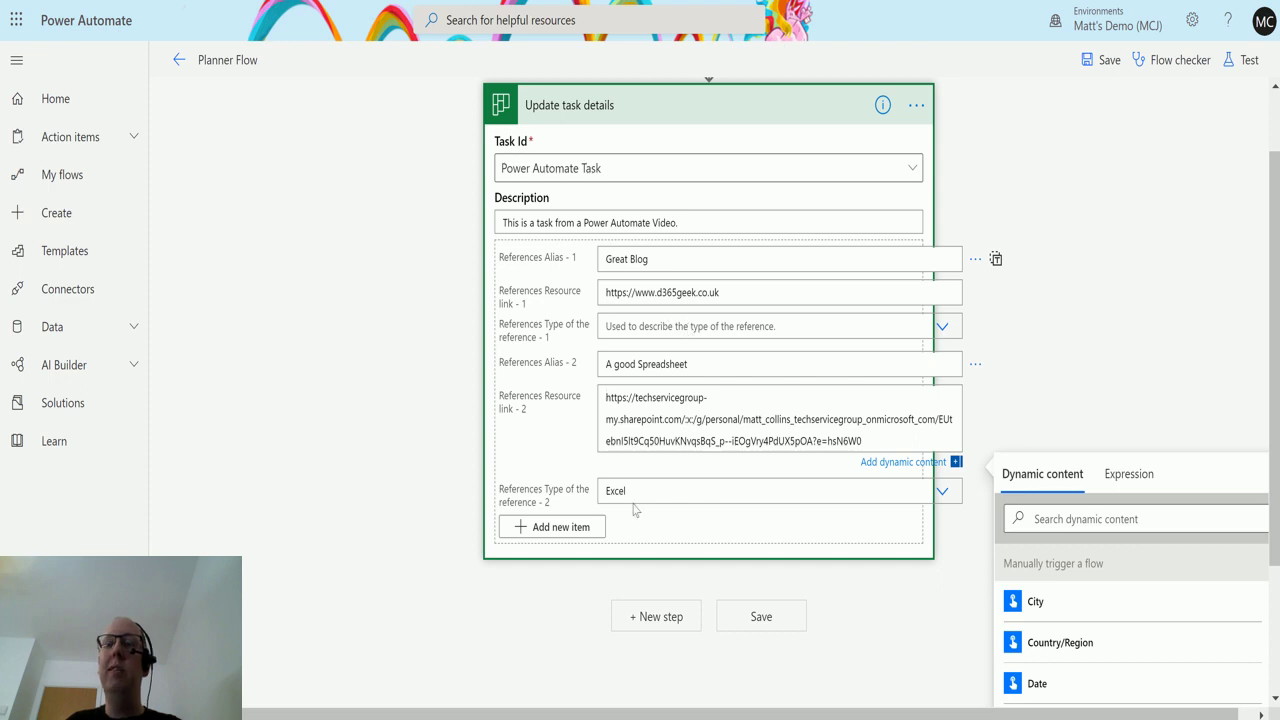
pyautogui.click(911, 594)
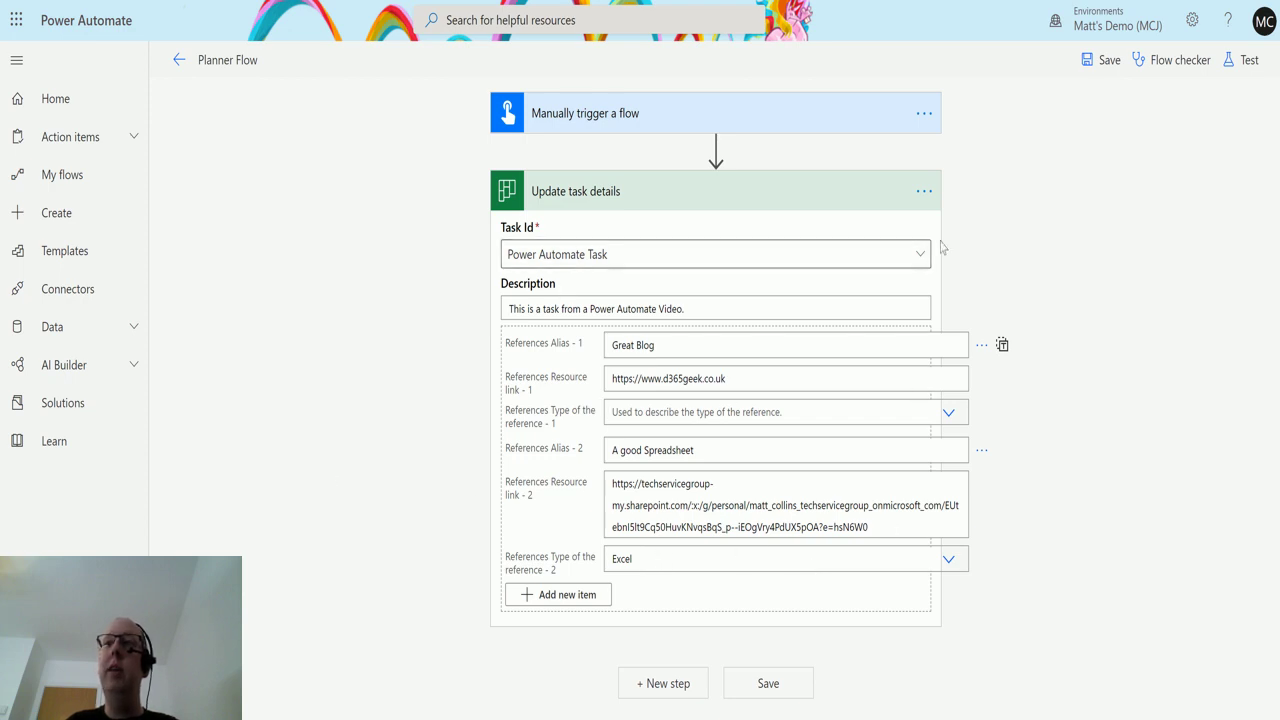
# - Save Planner Flow and test it by performing the trigger action manually, running it and closing the run confirmation
pyautogui.click(1249, 60)
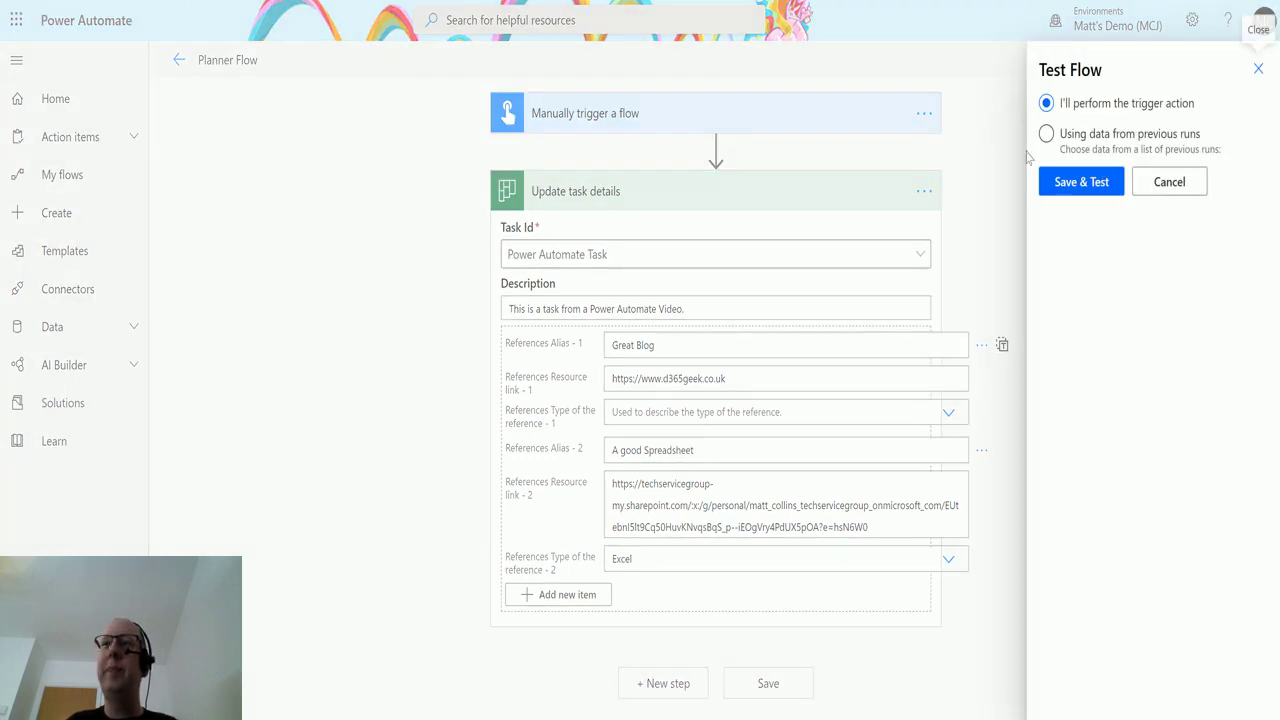
pyautogui.click(1078, 181)
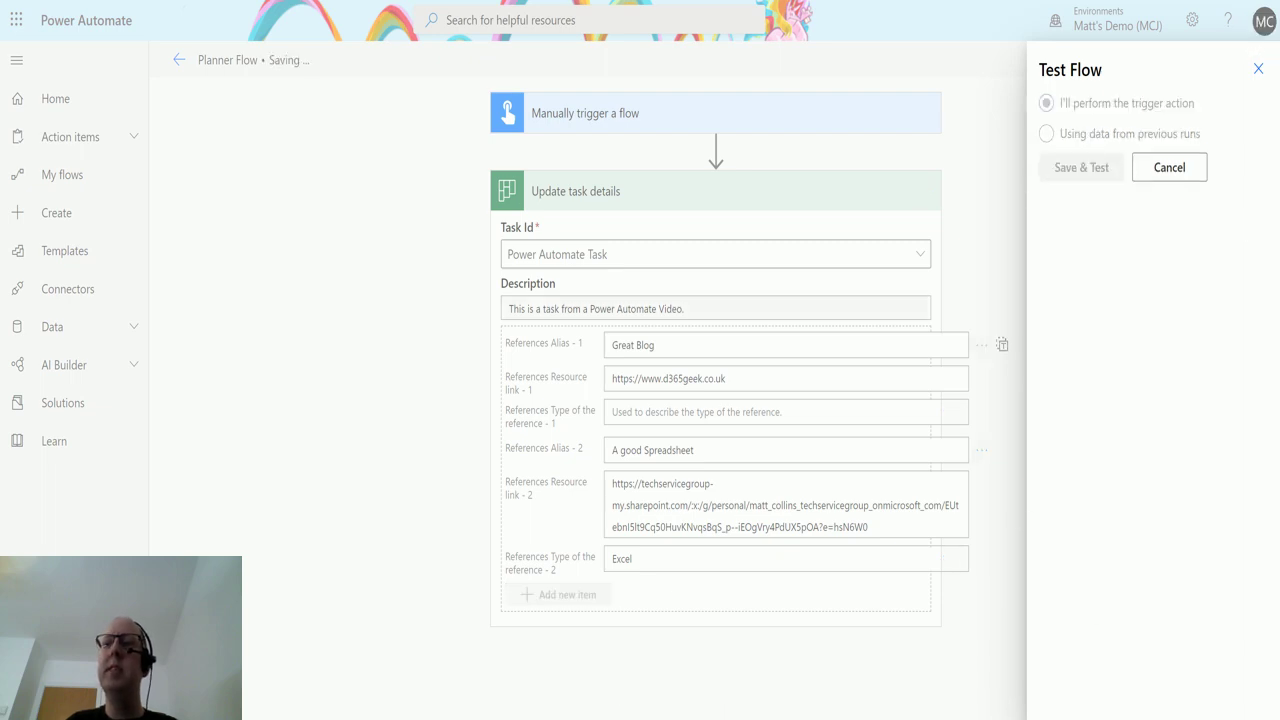
pyautogui.click(1074, 692)
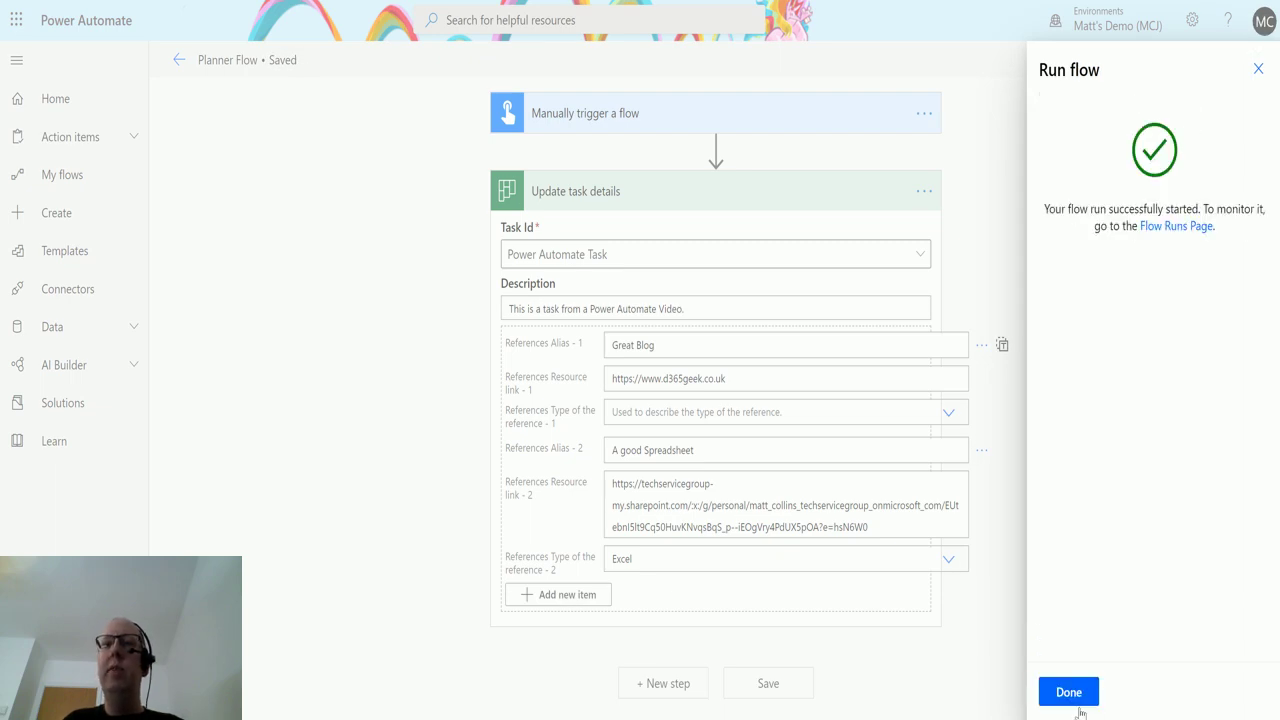
pyautogui.click(1075, 693)
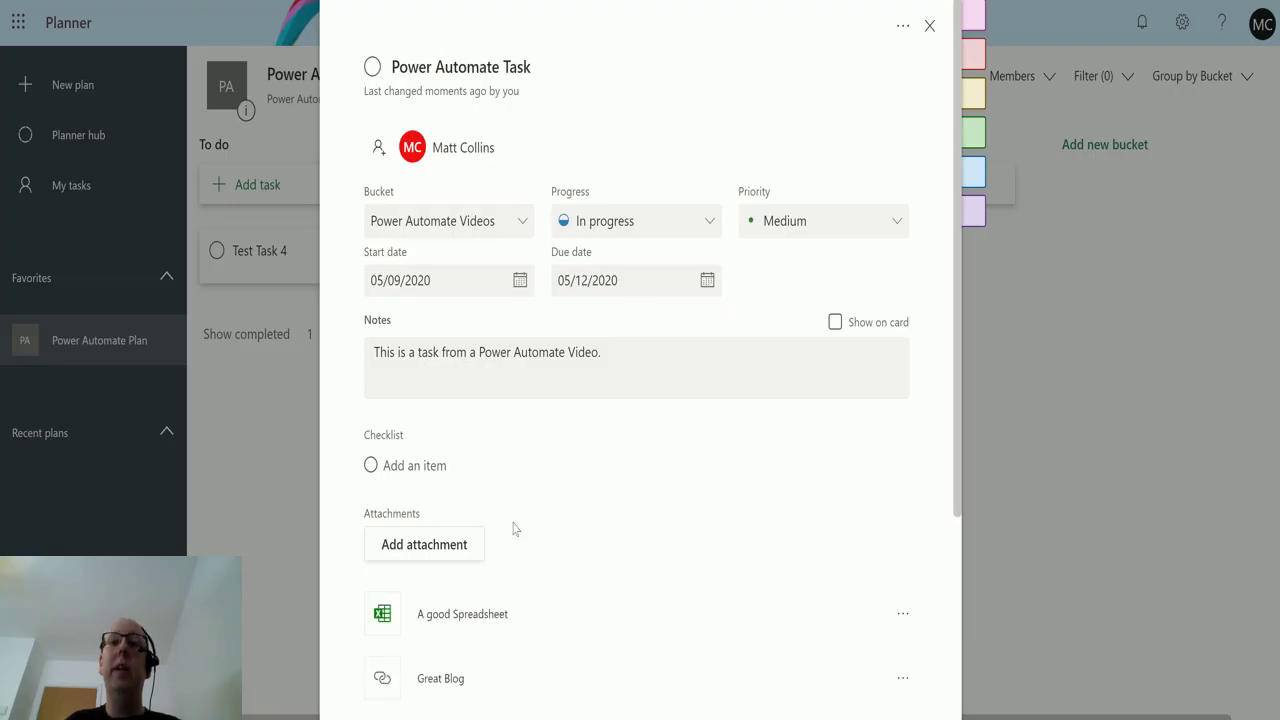
# - Switch to Planner and review Power Automate Task's notes, attachments and the available attachment types
pyautogui.scroll(-1, 514, 529)
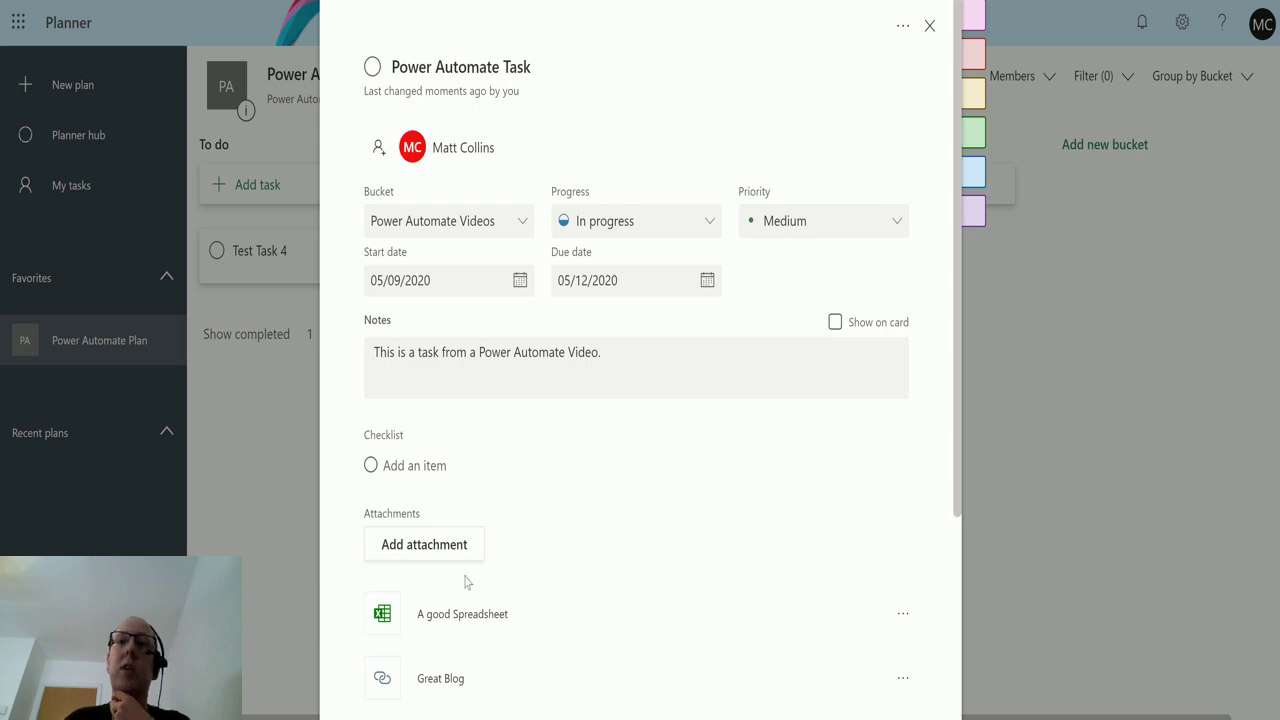
pyautogui.scroll(-1, 467, 580)
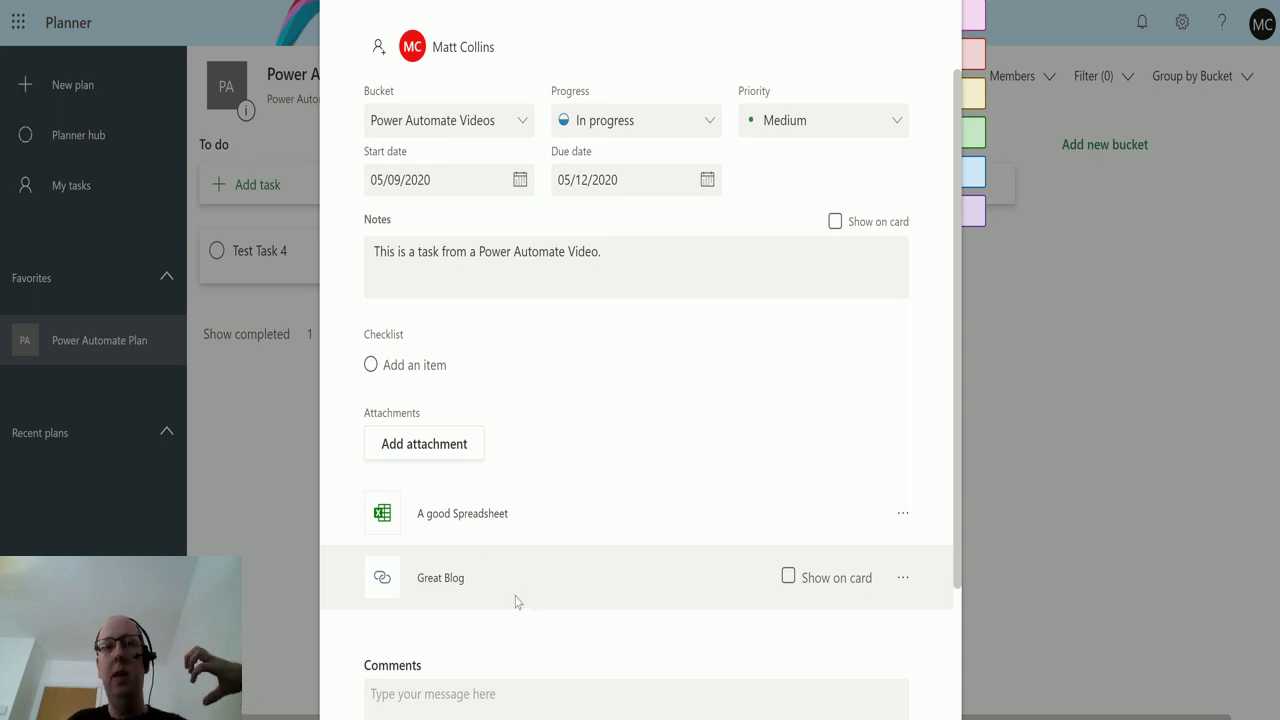
pyautogui.click(466, 456)
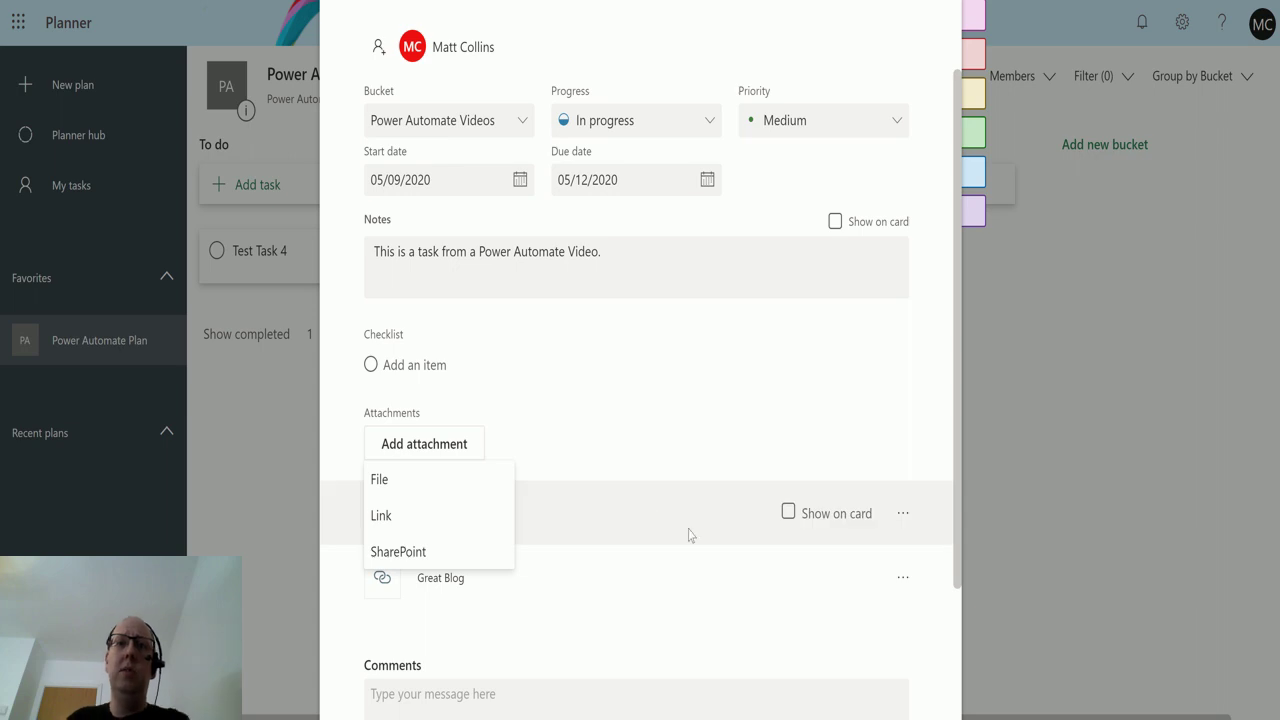
pyautogui.click(770, 662)
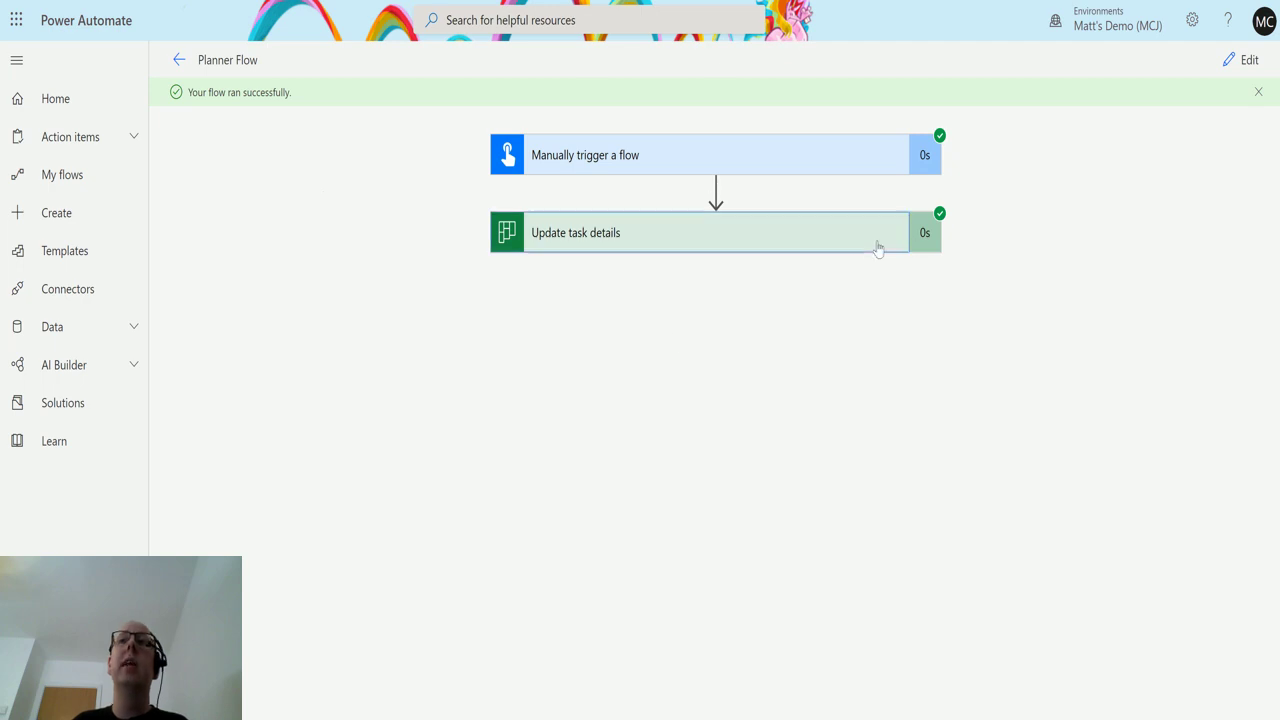
# - Return to Power Automate, reopen Planner Flow for editing and inspect the type options of both references without changing them
pyautogui.click(877, 249)
pyautogui.click(1245, 60)
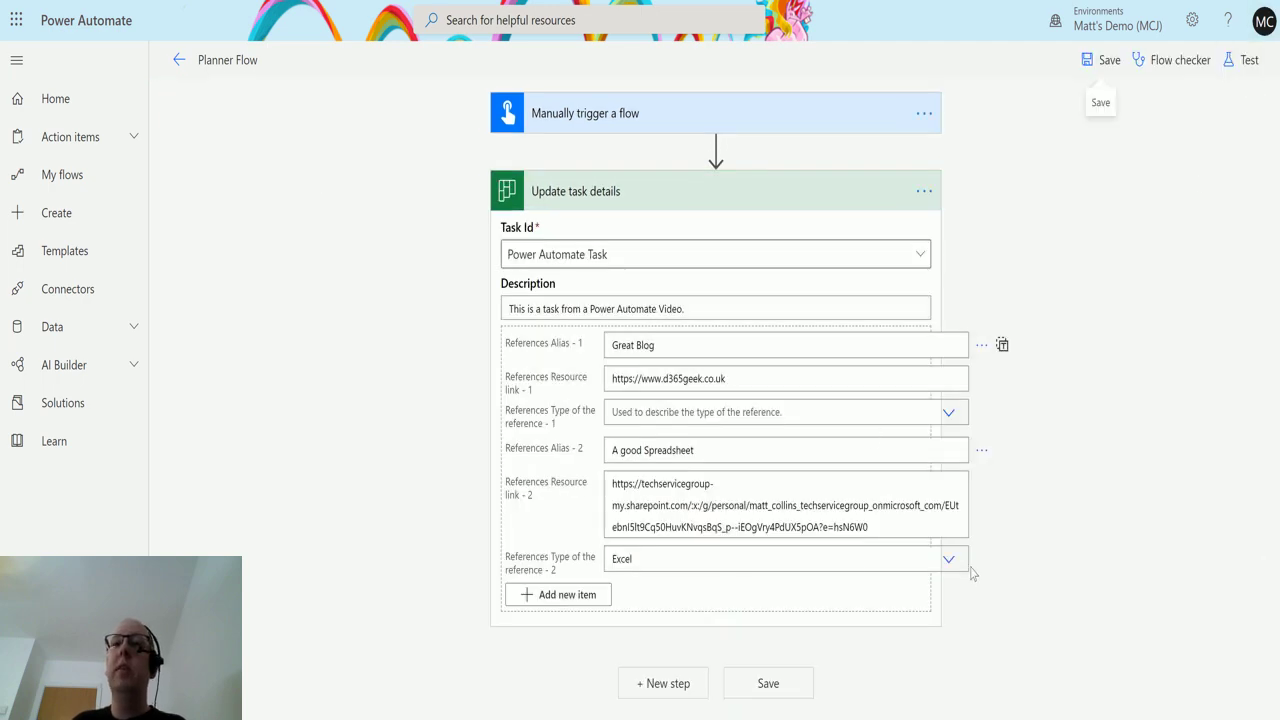
pyautogui.click(855, 562)
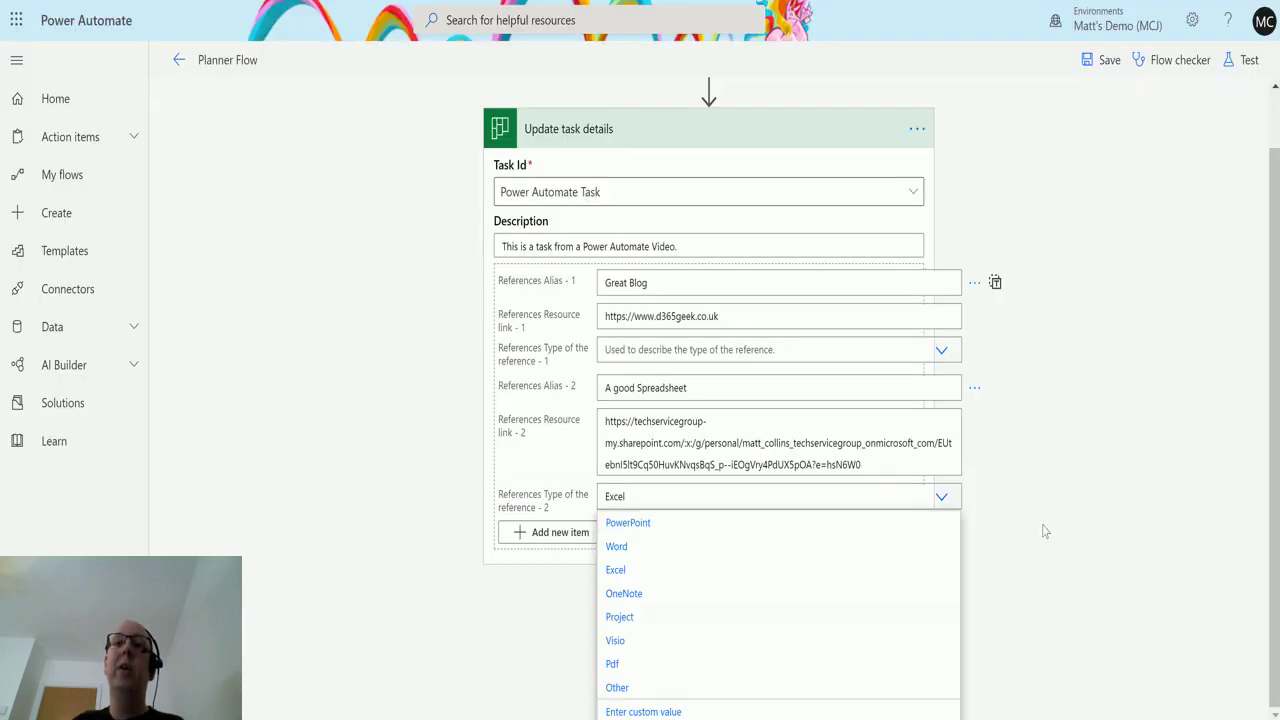
pyautogui.click(1113, 464)
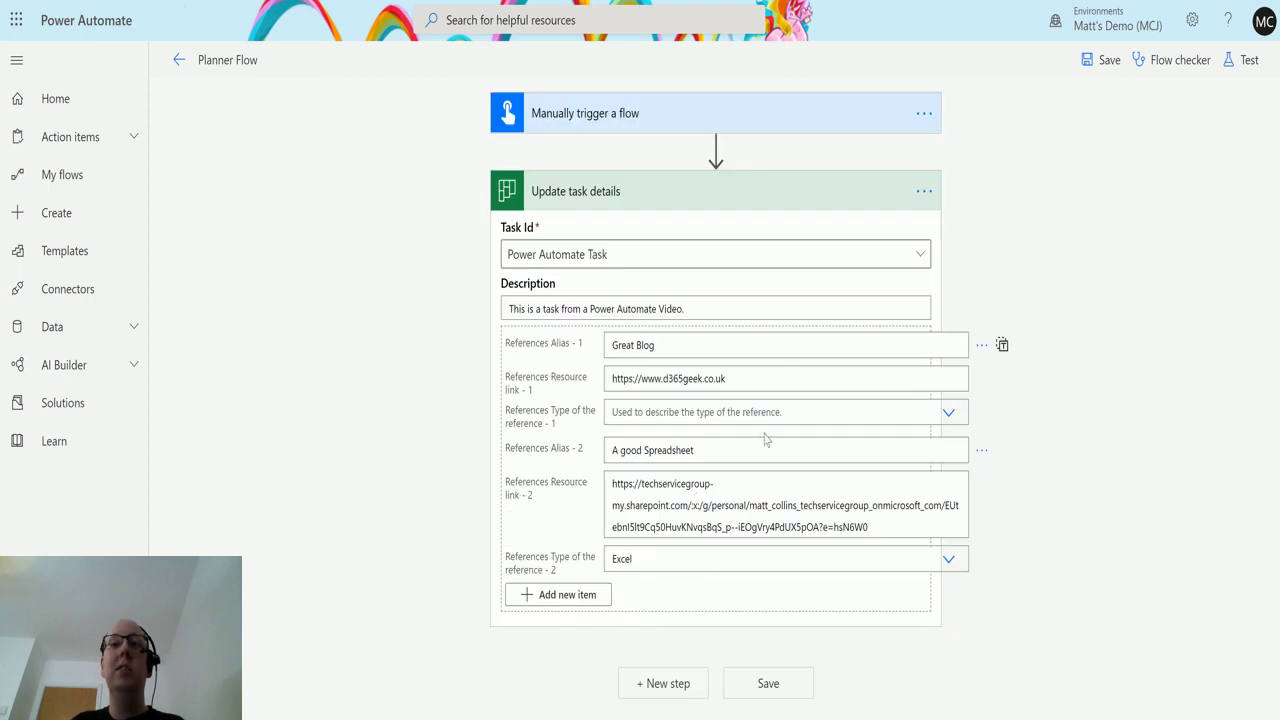
pyautogui.click(946, 416)
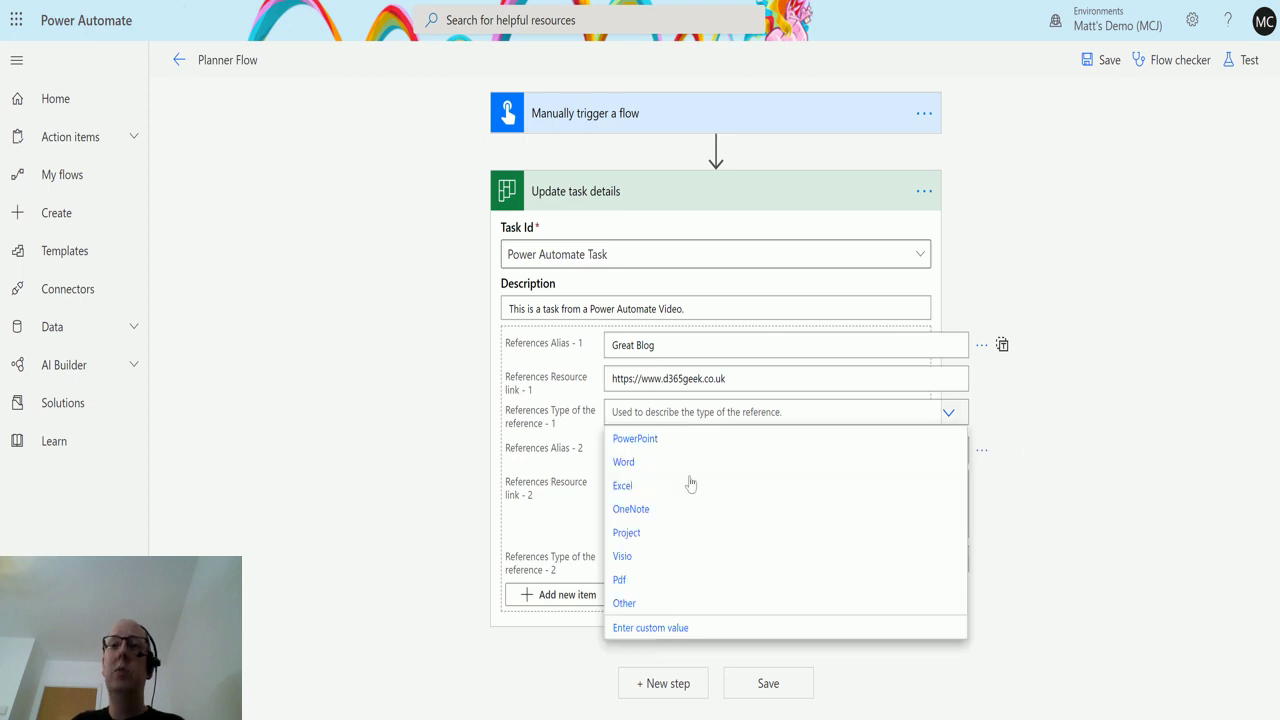
pyautogui.click(1130, 552)
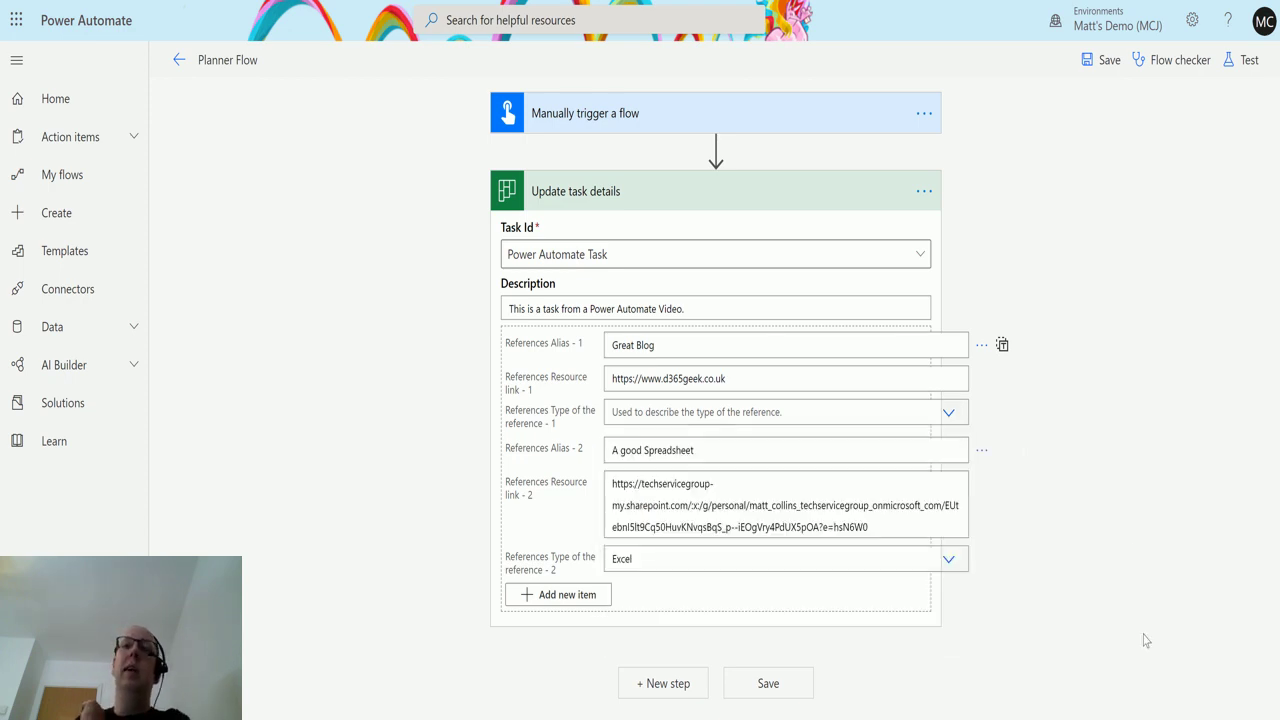